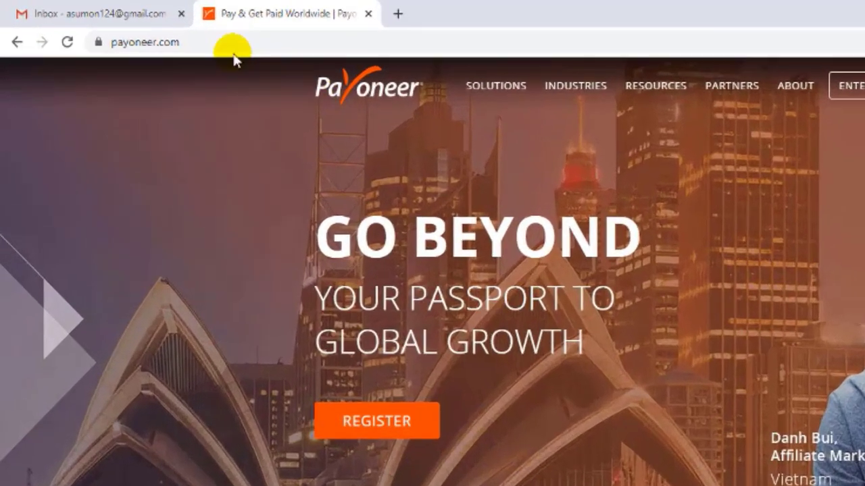
{"action": "left_click", "coordinate": [115, 23]}
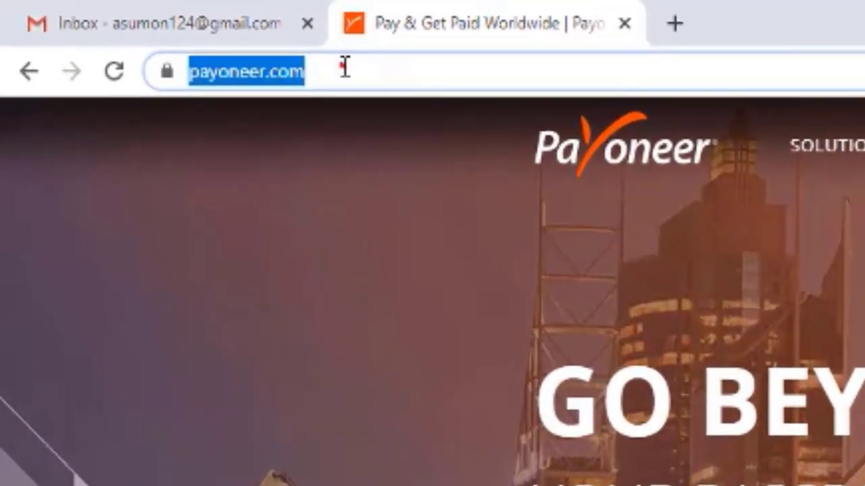
{"action": "left_click", "coordinate": [112, 69]}
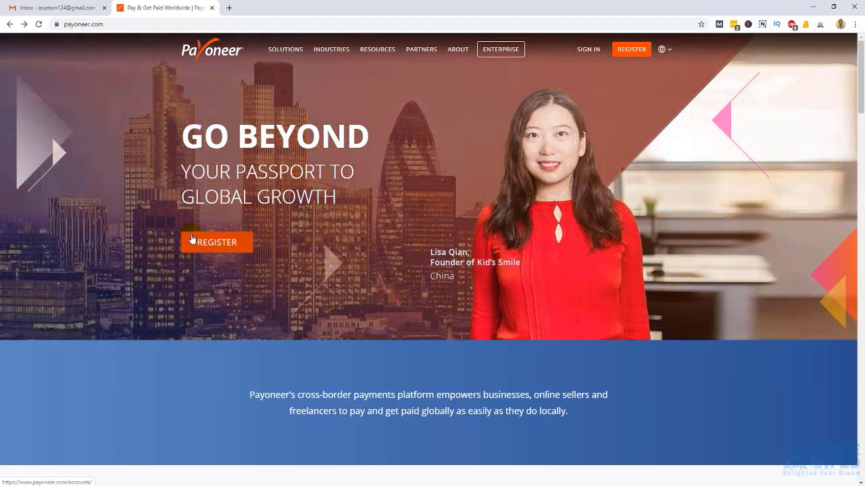
{"action": "left_click", "coordinate": [350, 391]}
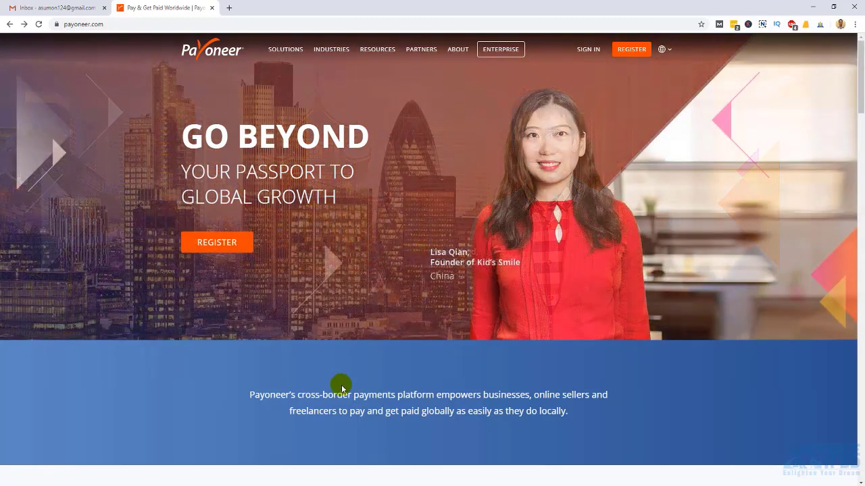
{"action": "mouse_move", "coordinate": [349, 481]}
{"action": "left_click", "coordinate": [341, 453]}
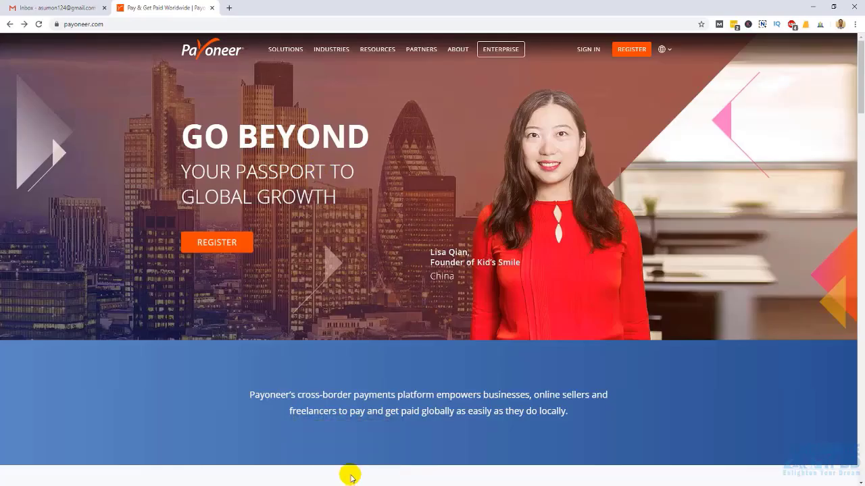
- Open the Payoneer Refer a Friend page in a new tab and start the Sign Up & Earn $25 registration
{"action": "left_click", "coordinate": [228, 8]}
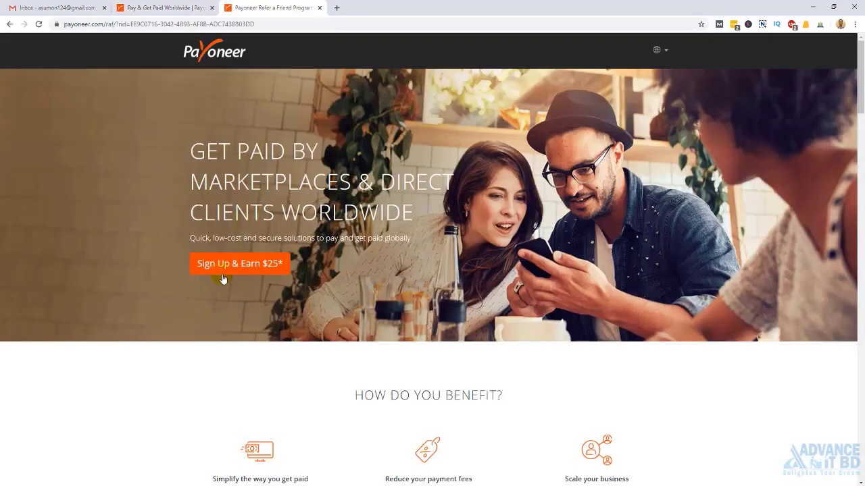
{"action": "left_click", "coordinate": [257, 269]}
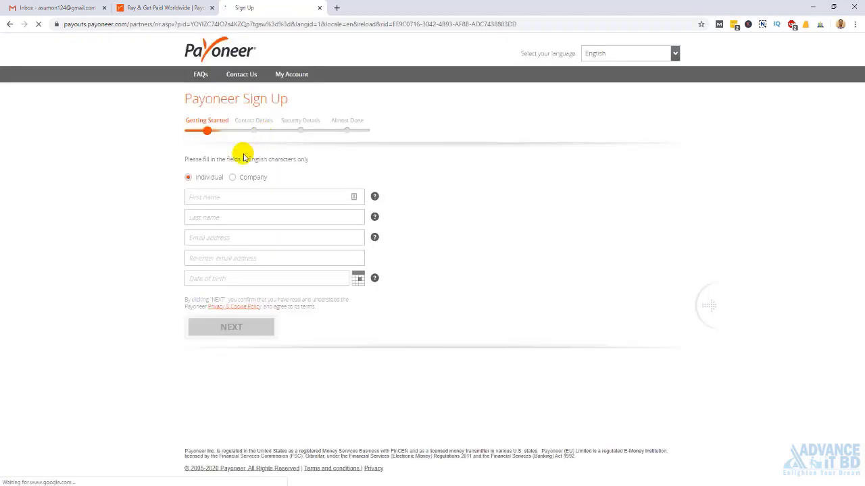
- Choose Individual as the account type and fill in the applicant's first and last name
{"action": "left_click", "coordinate": [227, 198]}
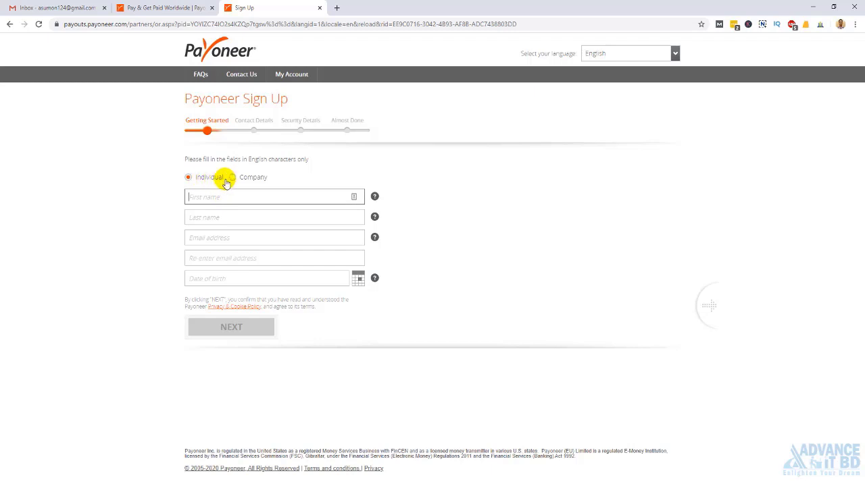
{"action": "left_click", "coordinate": [232, 177]}
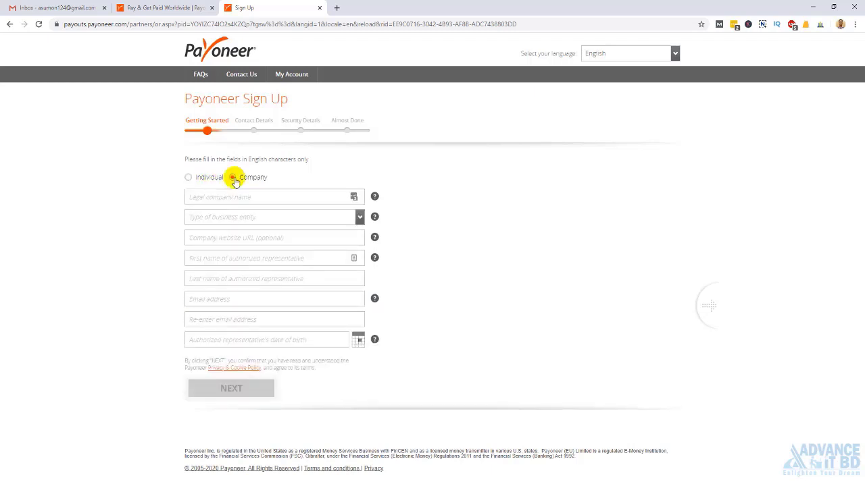
{"action": "left_click", "coordinate": [191, 178]}
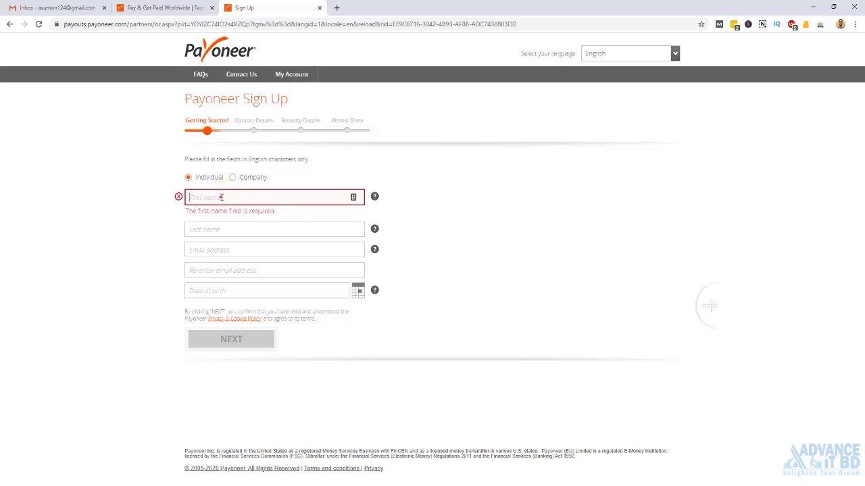
{"action": "type", "text": "..."}
{"action": "key", "text": "Tab"}
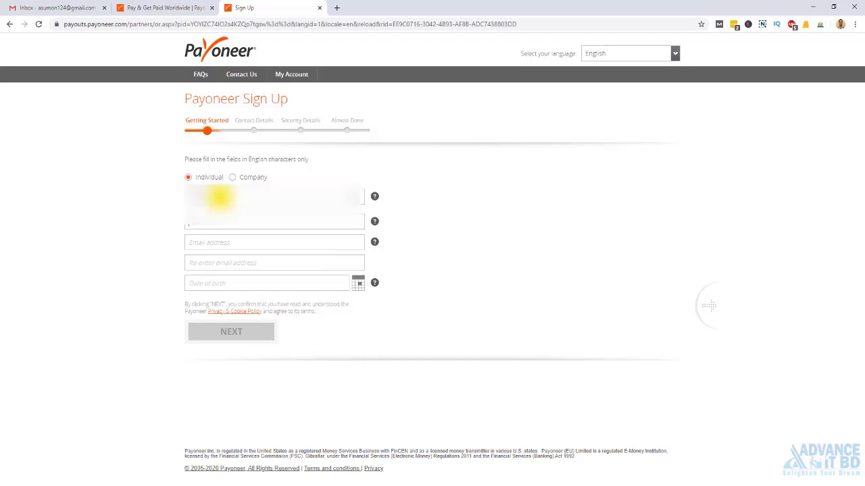
{"action": "key", "text": "Tab"}
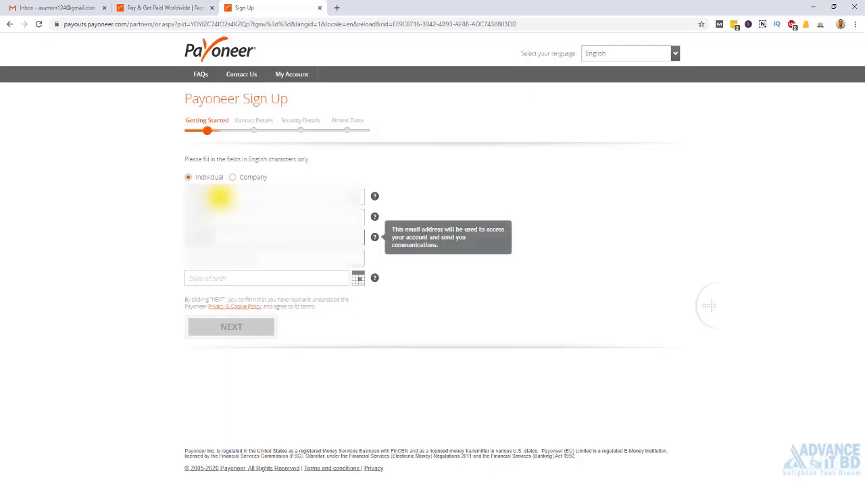
- Fill in the applicant's email address and repeat it in the confirmation field
{"action": "type", "text": "......"}
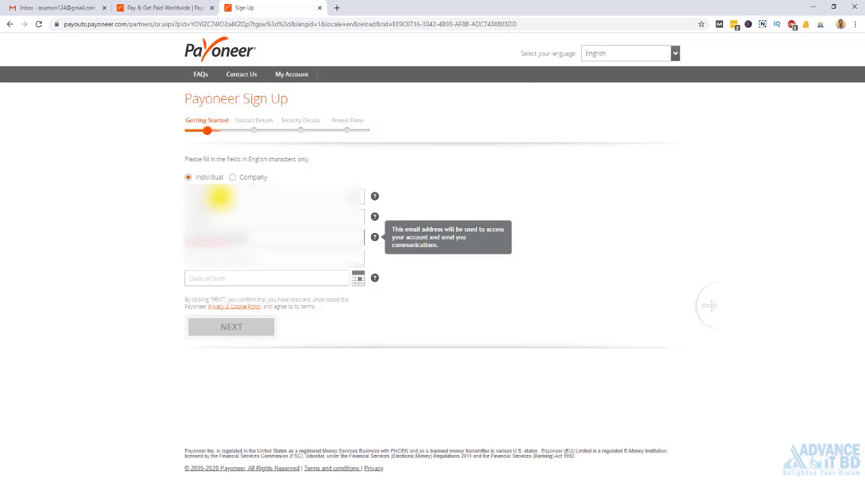
{"action": "key", "text": "Tab"}
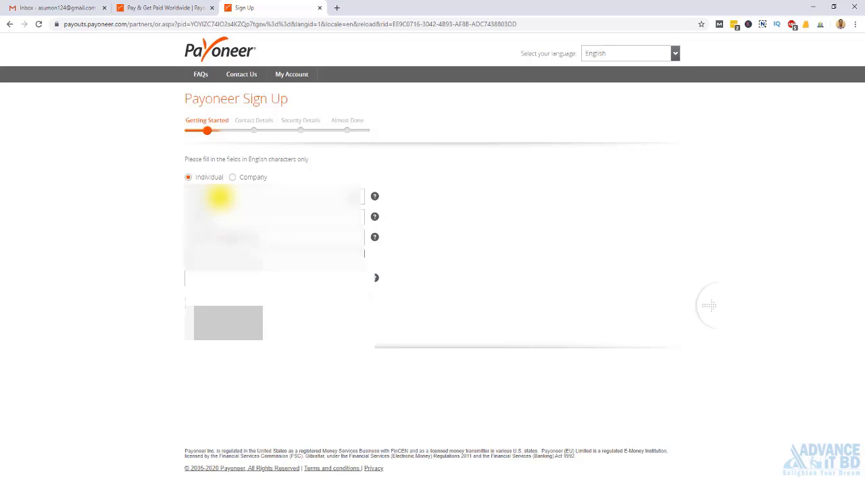
{"action": "double_click", "coordinate": [223, 238]}
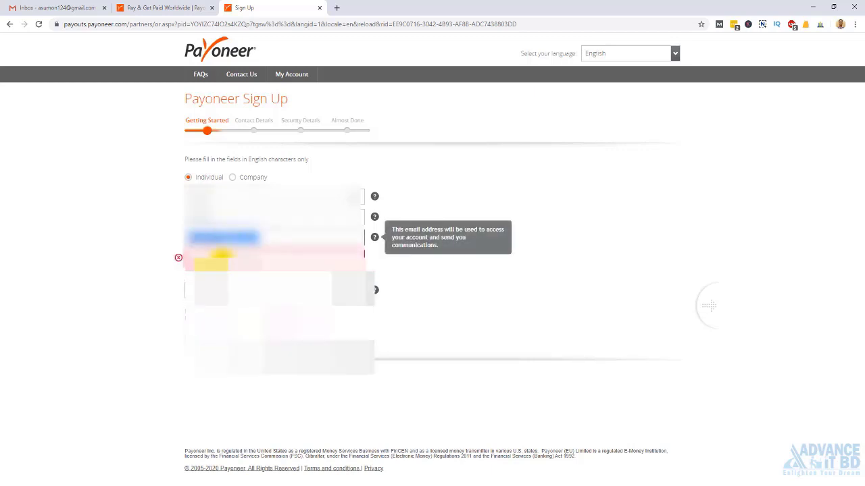
{"action": "left_click", "coordinate": [221, 258]}
{"action": "key", "text": "ctrl+v"}
- Set the applicant's date of birth from the calendar and continue to Contact Details
{"action": "left_click", "coordinate": [211, 289]}
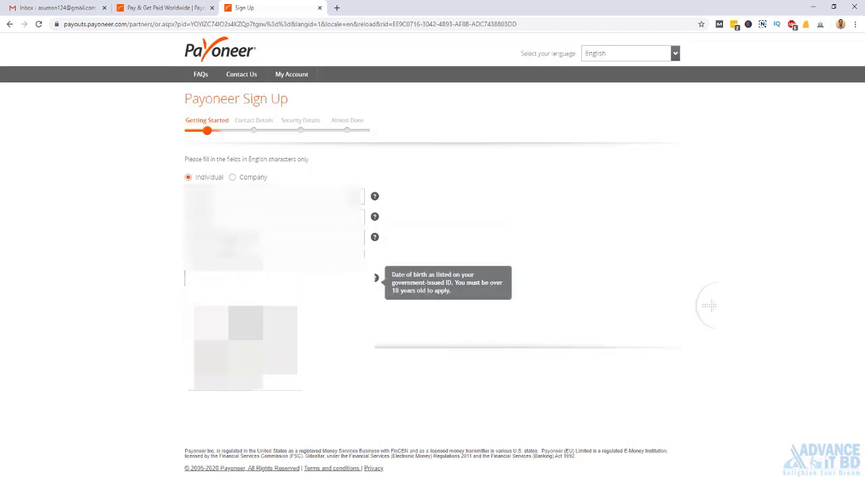
{"action": "left_click", "coordinate": [211, 323]}
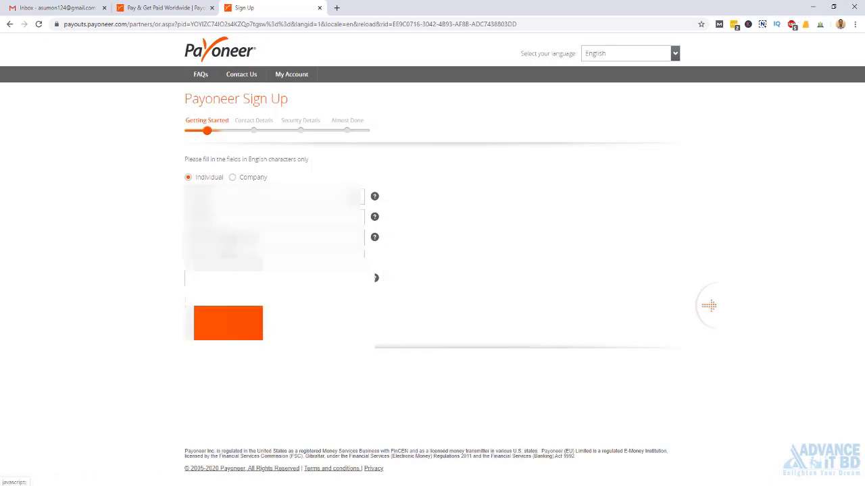
{"action": "left_click", "coordinate": [211, 279]}
{"action": "left_click", "coordinate": [261, 295]}
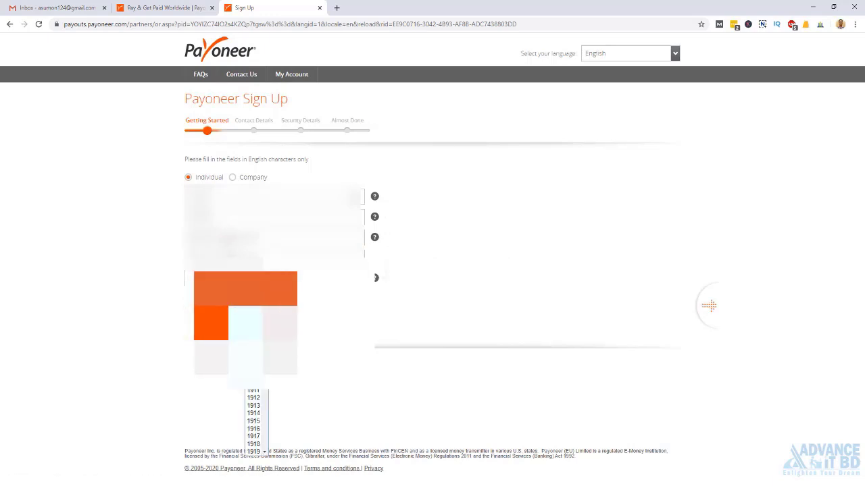
{"action": "scroll", "coordinate": [267, 394], "scroll_direction": "down", "scroll_amount": 5}
{"action": "scroll", "coordinate": [267, 396], "scroll_direction": "down", "scroll_amount": 9}
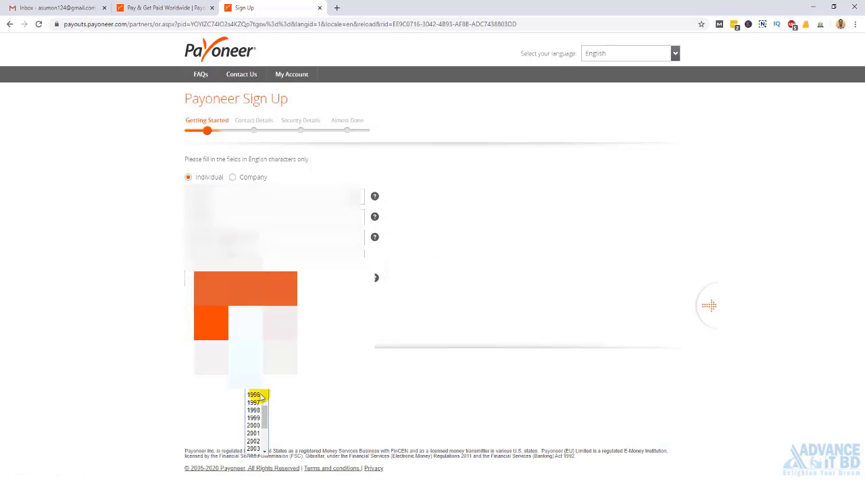
{"action": "left_click", "coordinate": [254, 411]}
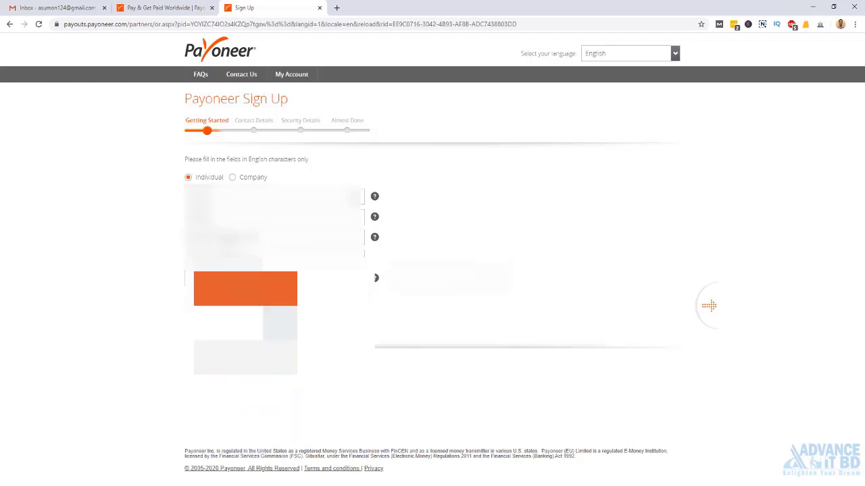
{"action": "left_click", "coordinate": [280, 341]}
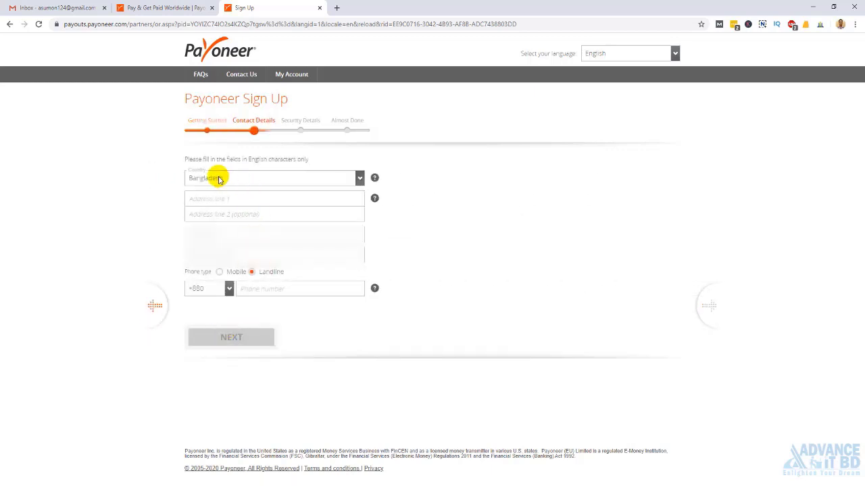
- Fill in the residential address and the phone number with country code Bangladesh (+880), and continue to Security Details
{"action": "left_click", "coordinate": [218, 199]}
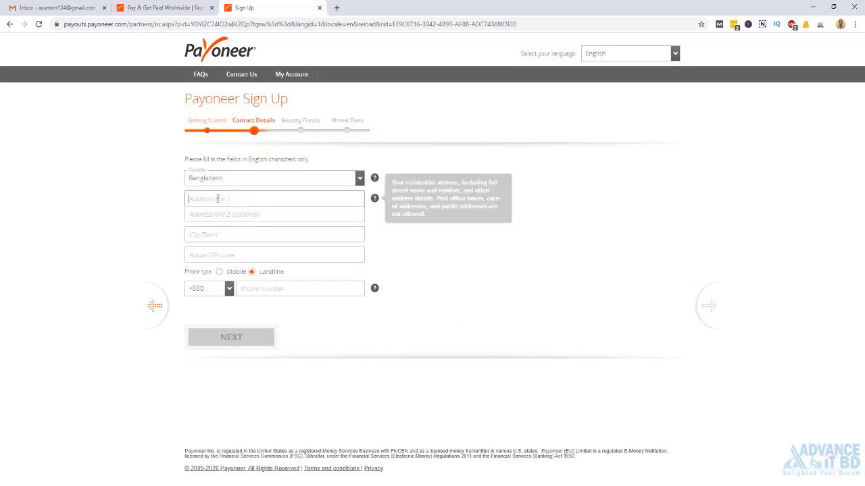
{"action": "left_click", "coordinate": [217, 199]}
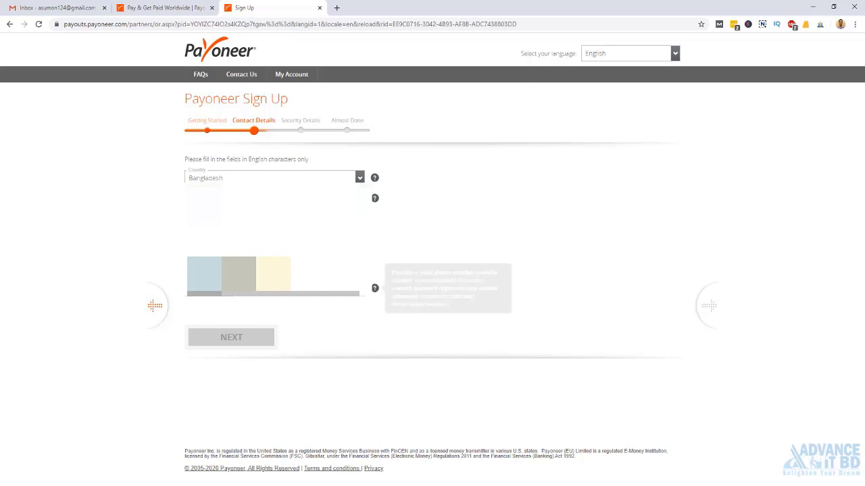
{"action": "left_click", "coordinate": [208, 295]}
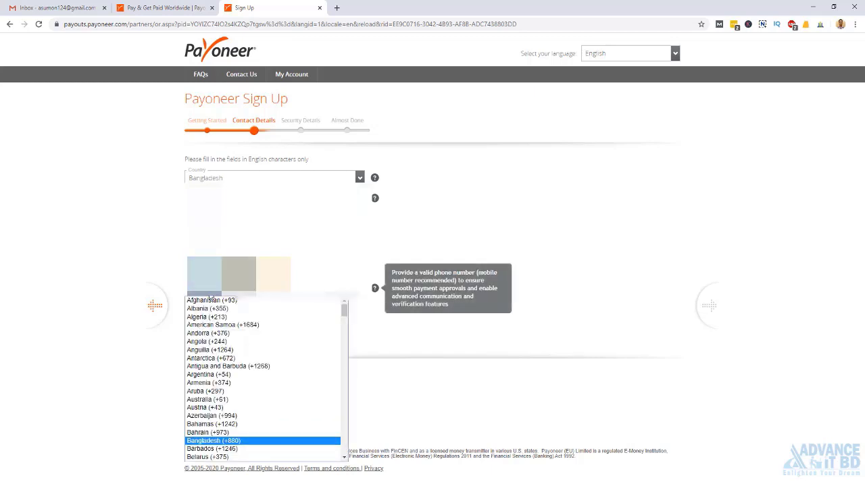
{"action": "left_click", "coordinate": [212, 439]}
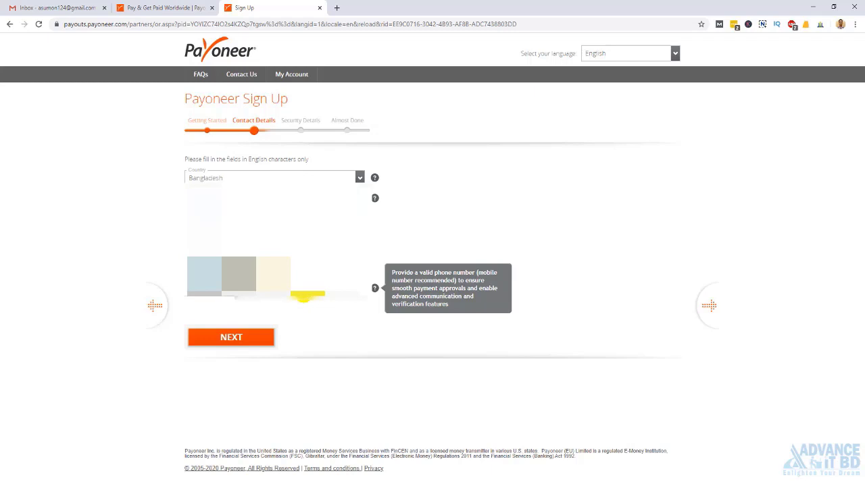
{"action": "left_click", "coordinate": [231, 337]}
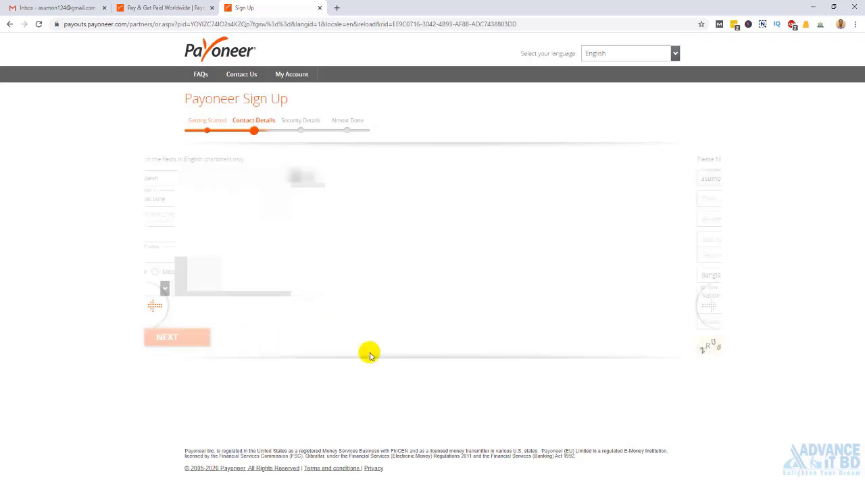
- Enter the account password and repeat it in the confirmation field
{"action": "left_click", "coordinate": [215, 199]}
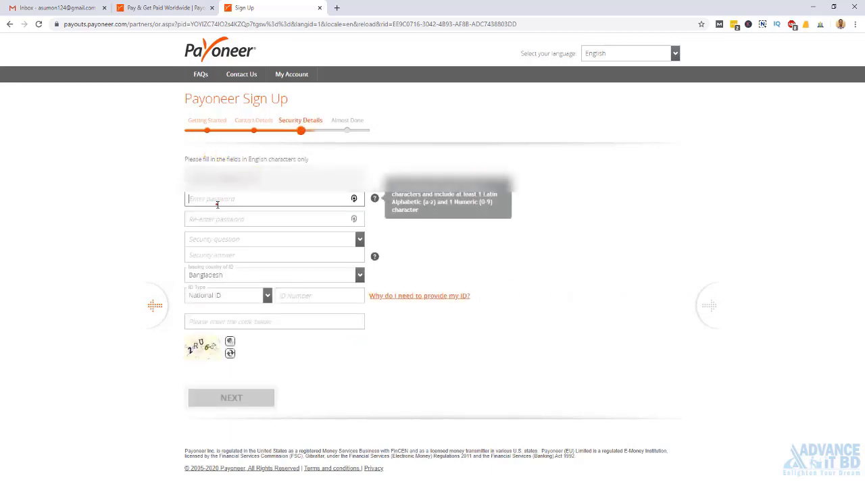
{"action": "type", "text": "******"}
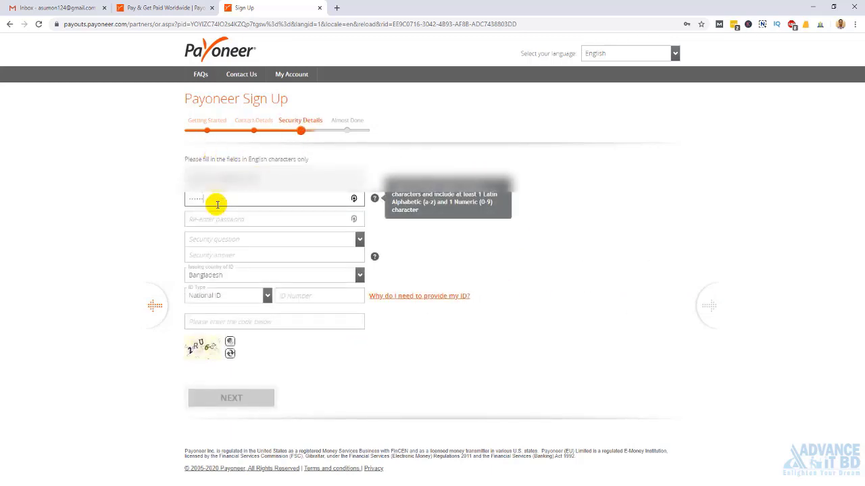
{"action": "key", "text": "BackSpace"}
{"action": "key", "text": "BackSpace"}
{"action": "key", "text": "BackSpace"}
{"action": "key", "text": "BackSpace"}
{"action": "key", "text": "BackSpace"}
{"action": "key", "text": "BackSpace"}
{"action": "type", "text": "********"}
{"action": "key", "text": "Tab"}
{"action": "type", "text": "***"}
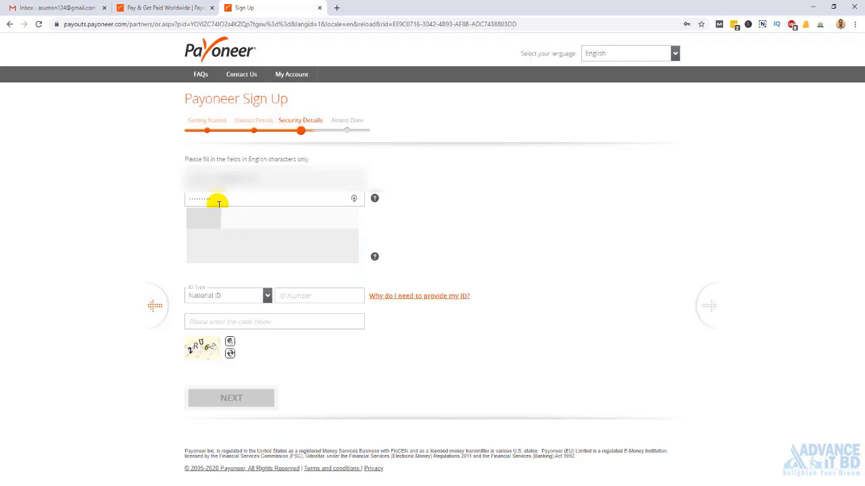
- Choose a security question, fill in its answer, and provide the ID number with National ID as the ID type
{"action": "left_click", "coordinate": [284, 257]}
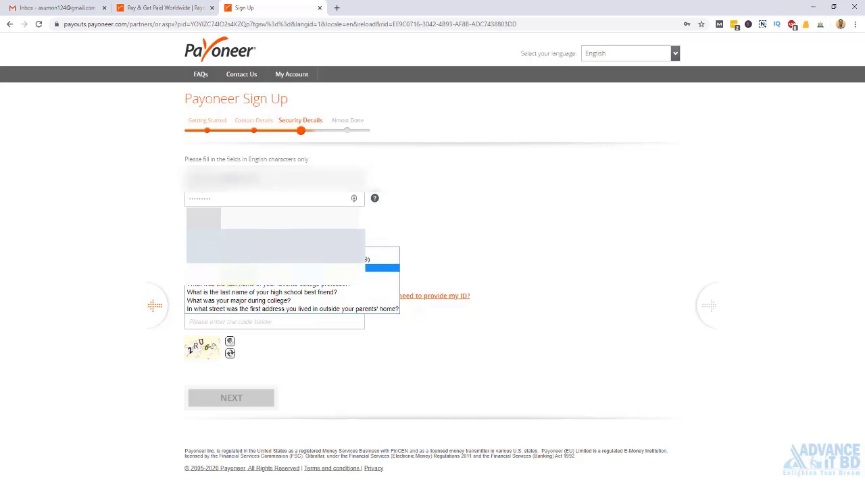
{"action": "left_click", "coordinate": [238, 302]}
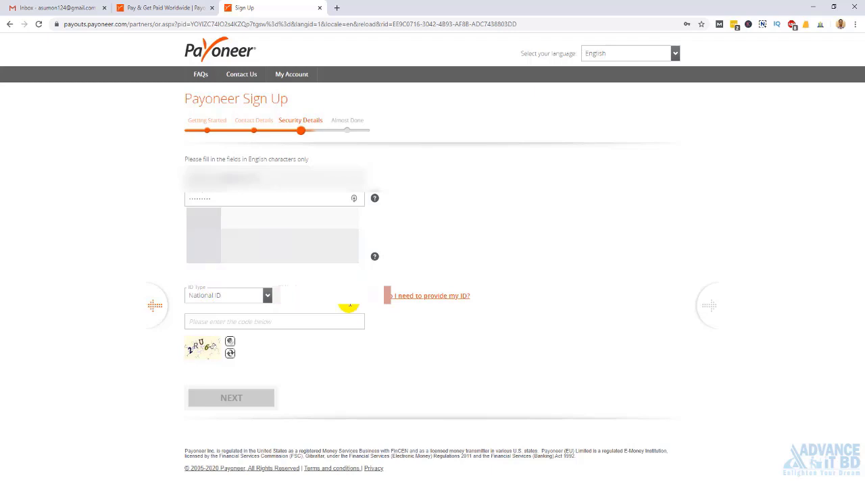
{"action": "left_click", "coordinate": [229, 297]}
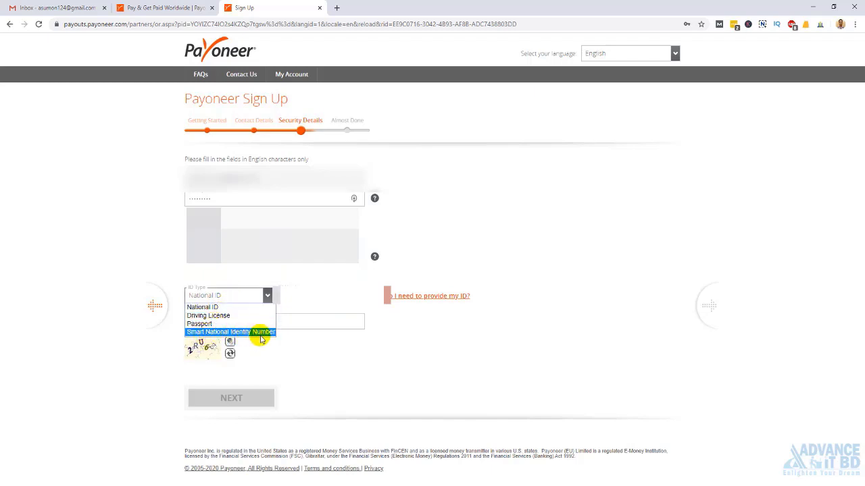
{"action": "left_click", "coordinate": [231, 309]}
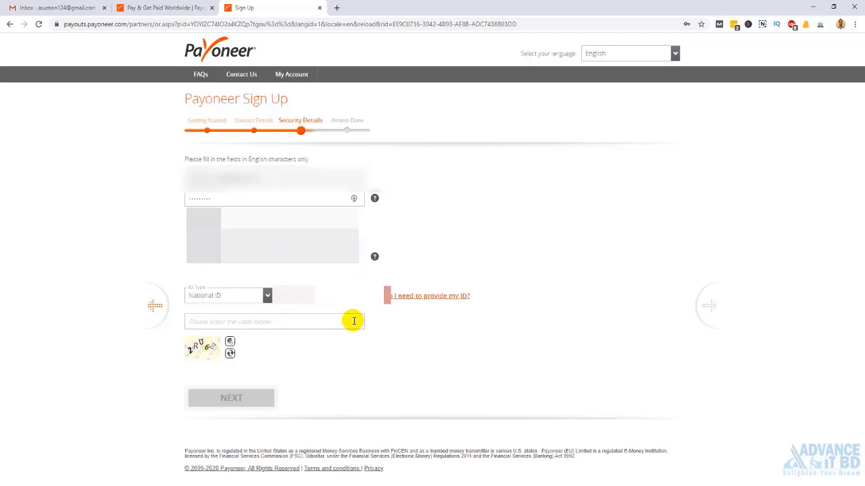
- Enter the captcha verification code shown in the image and continue to the bank details
{"action": "left_click", "coordinate": [254, 321]}
{"action": "type", "text": "2"}
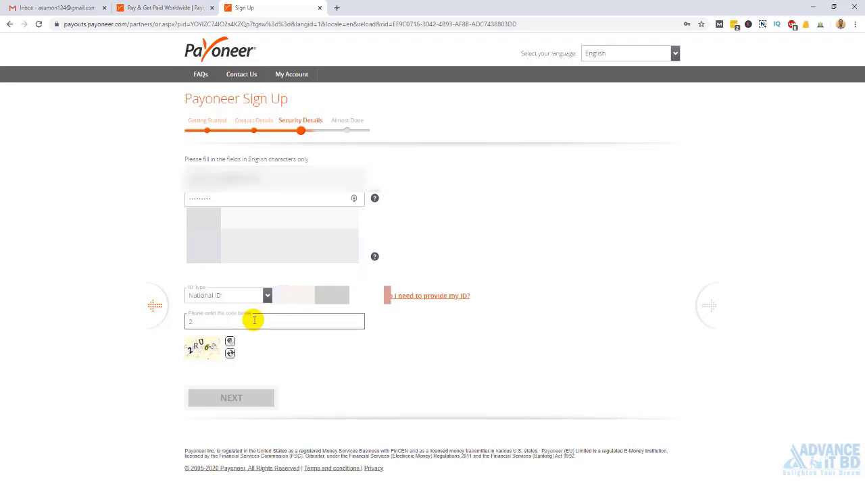
{"action": "type", "text": "RU6Z"}
{"action": "left_click", "coordinate": [239, 399]}
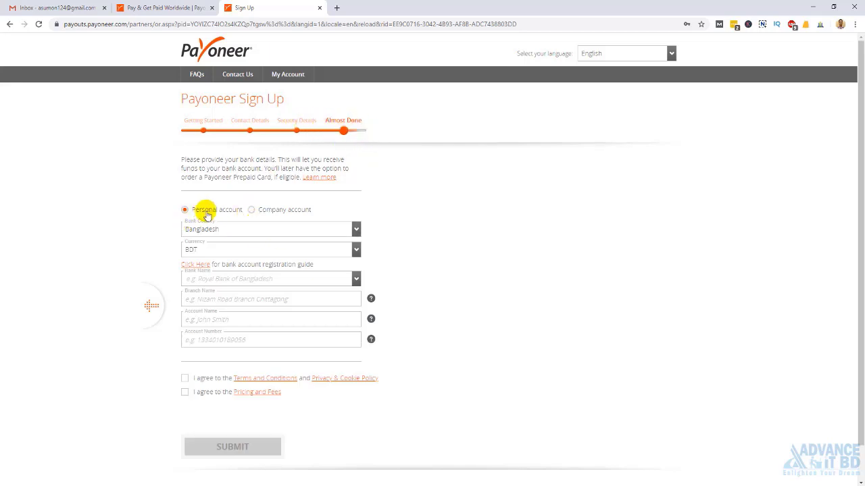
- Try the Company account option, return to Personal account, and select BDT as the bank currency
{"action": "left_click", "coordinate": [251, 210]}
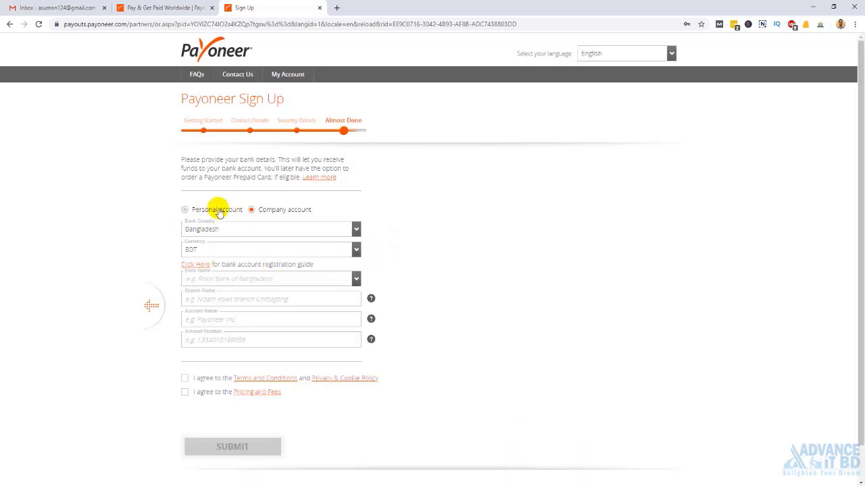
{"action": "left_click", "coordinate": [183, 211]}
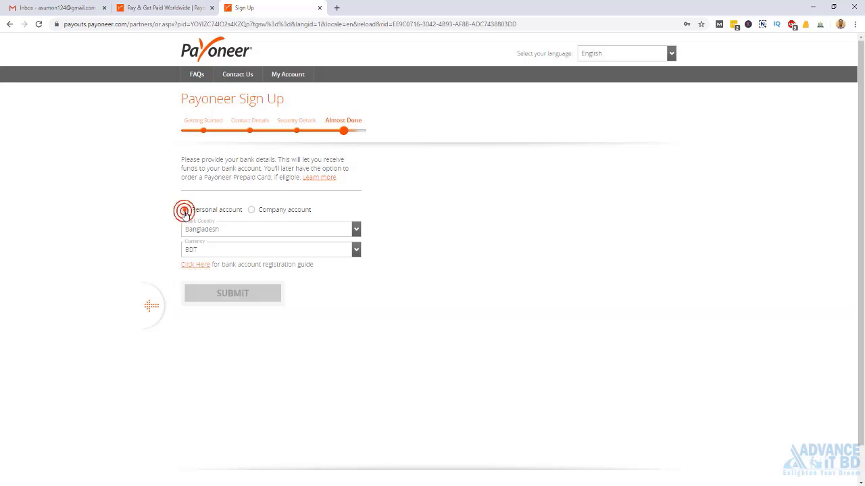
{"action": "left_click", "coordinate": [228, 252]}
{"action": "left_click", "coordinate": [230, 260]}
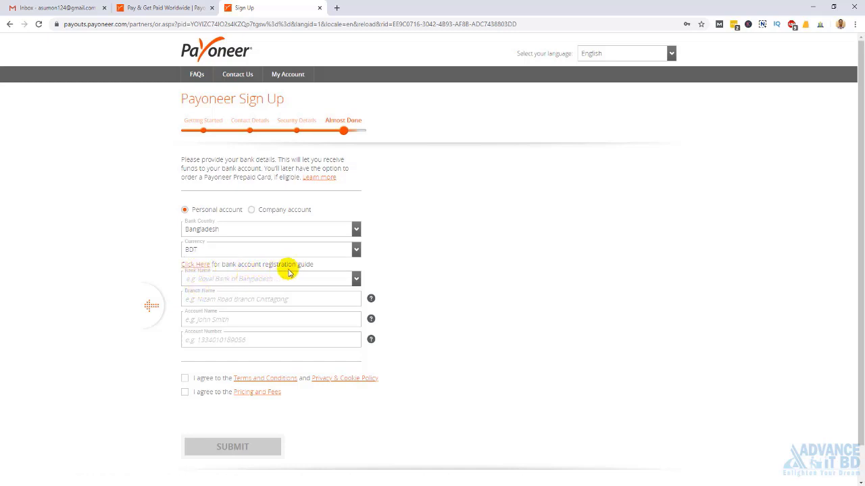
- Try to open the bank account registration guide, including from the separate registration page, and close that page
{"action": "left_click", "coordinate": [203, 267]}
{"action": "left_click", "coordinate": [380, 5]}
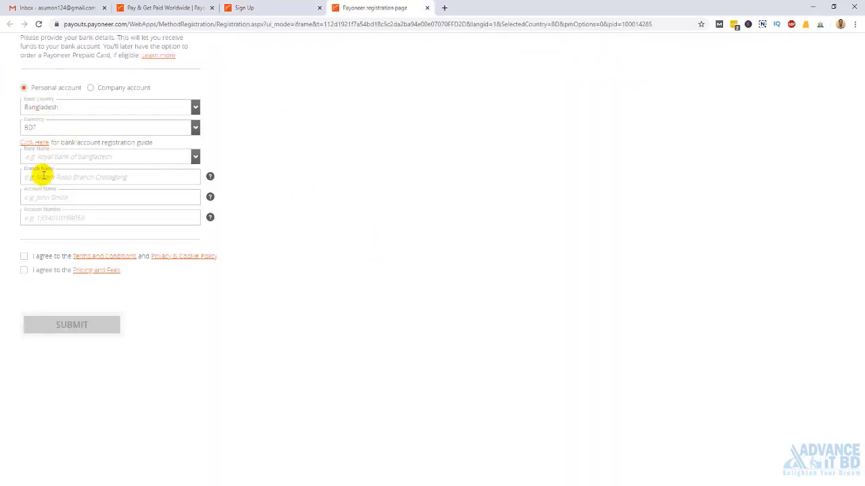
{"action": "left_click", "coordinate": [31, 144]}
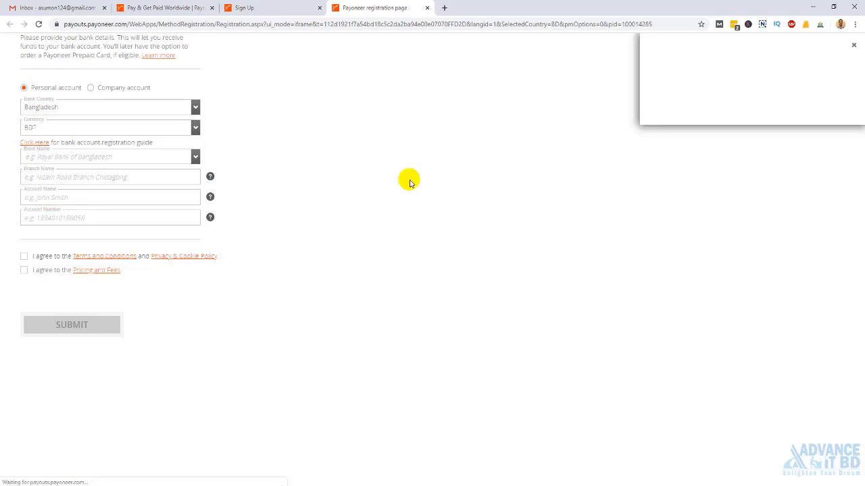
{"action": "left_click", "coordinate": [427, 8]}
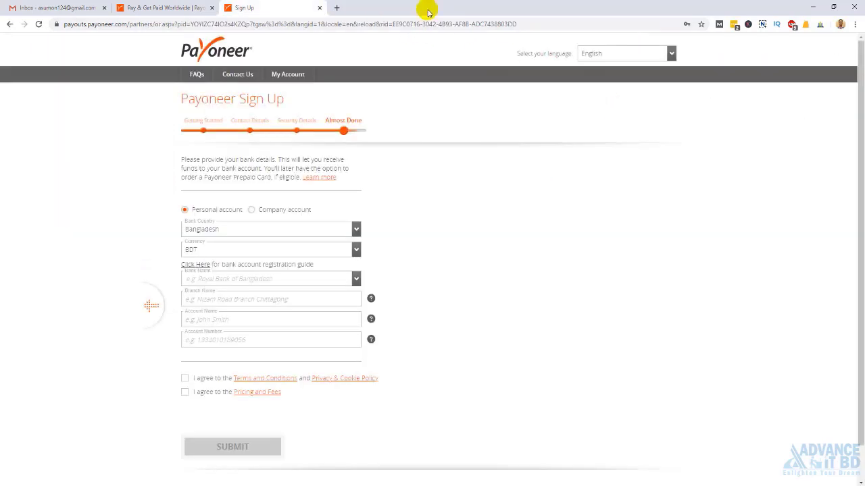
- Select the bank and fill in the branch name, the account holder's name and the bank account number
{"action": "left_click", "coordinate": [220, 280]}
{"action": "left_click", "coordinate": [474, 301]}
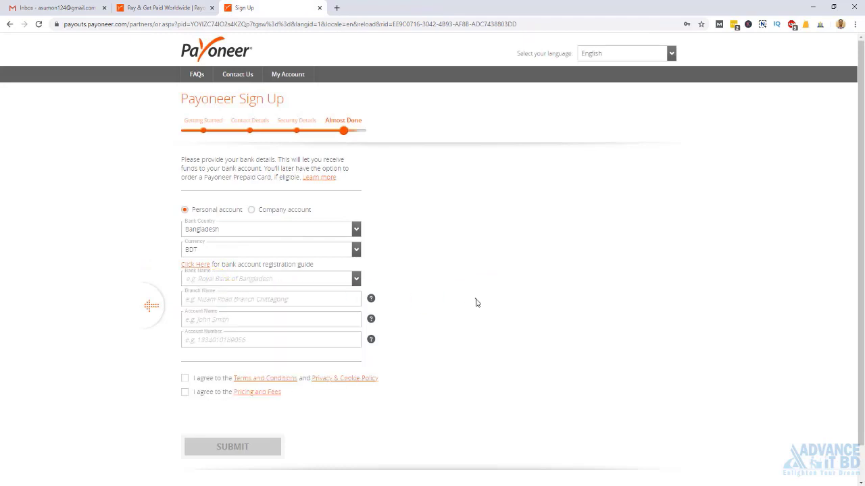
{"action": "left_click", "coordinate": [228, 279]}
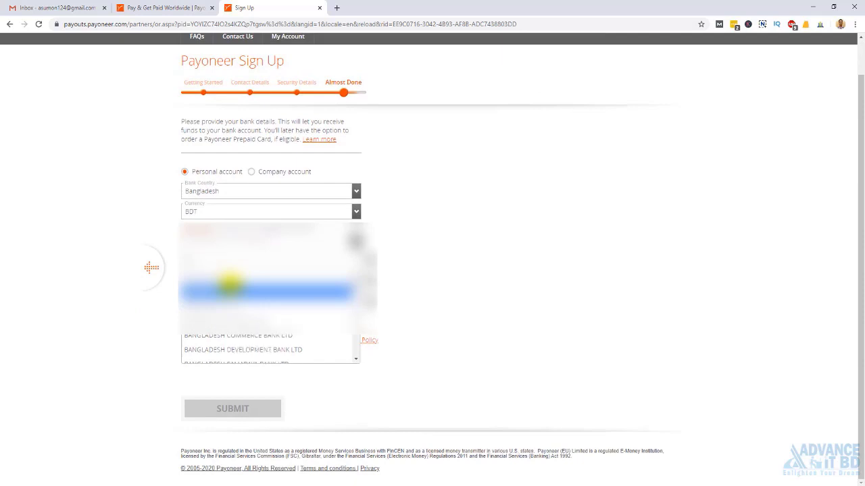
{"action": "left_click", "coordinate": [230, 287]}
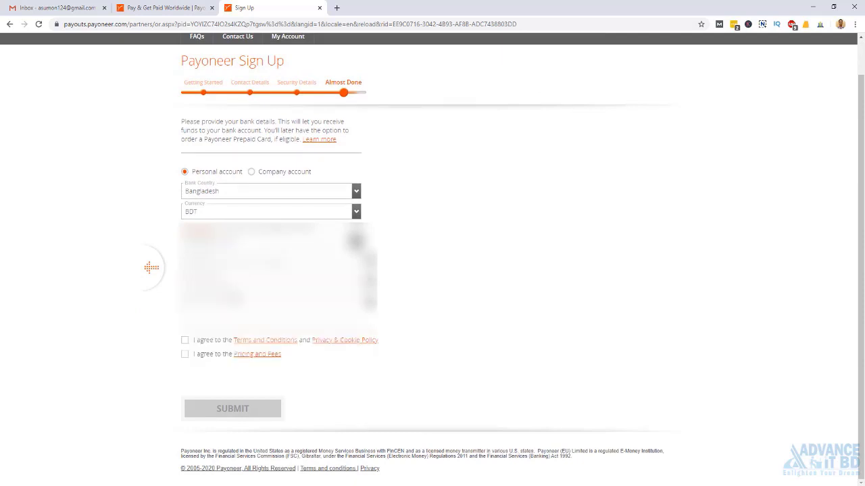
{"action": "left_click", "coordinate": [206, 262]}
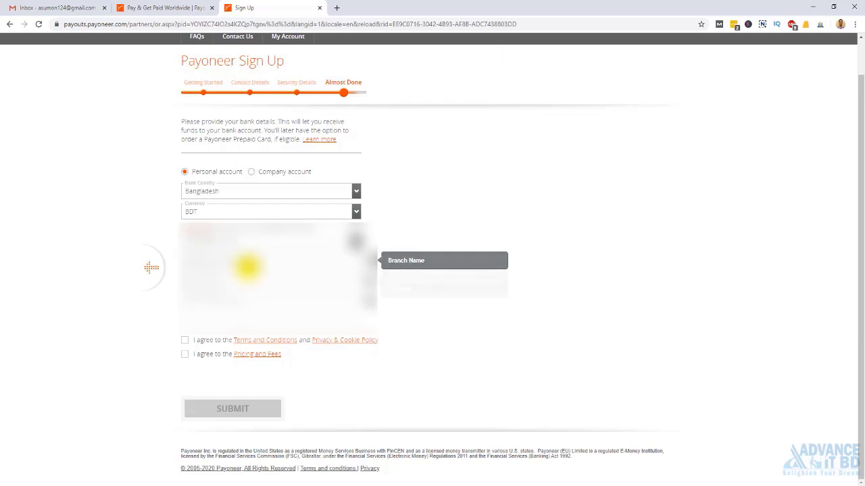
{"action": "key", "text": "Tab"}
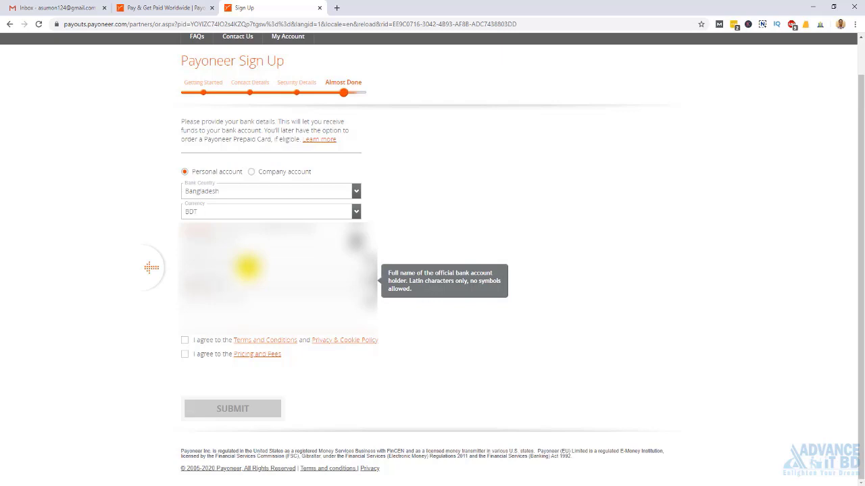
{"action": "key", "text": "Tab"}
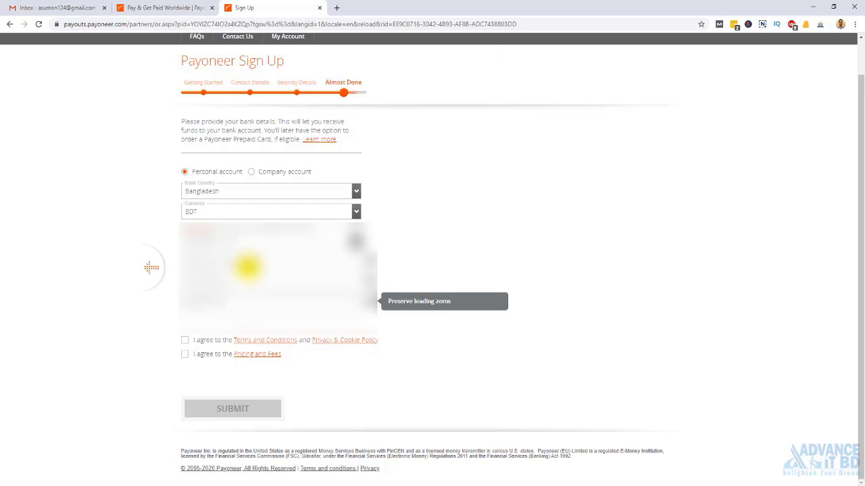
{"action": "left_click", "coordinate": [432, 409]}
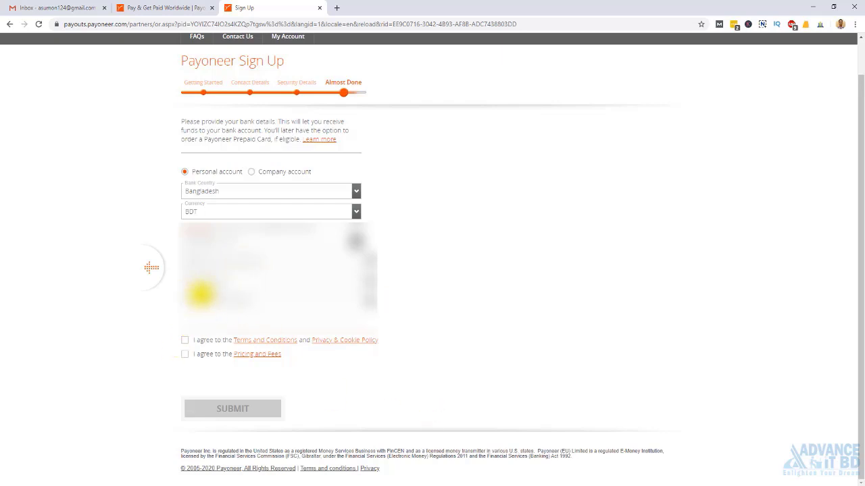
- Agree to the Terms and Conditions and Privacy & Cookie Policy, and to the Pricing and Fees
{"action": "left_click", "coordinate": [185, 341]}
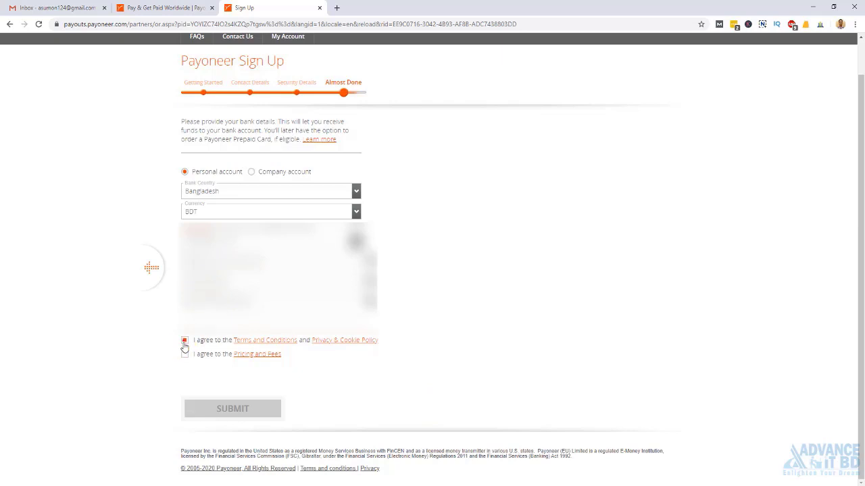
{"action": "left_click", "coordinate": [184, 355]}
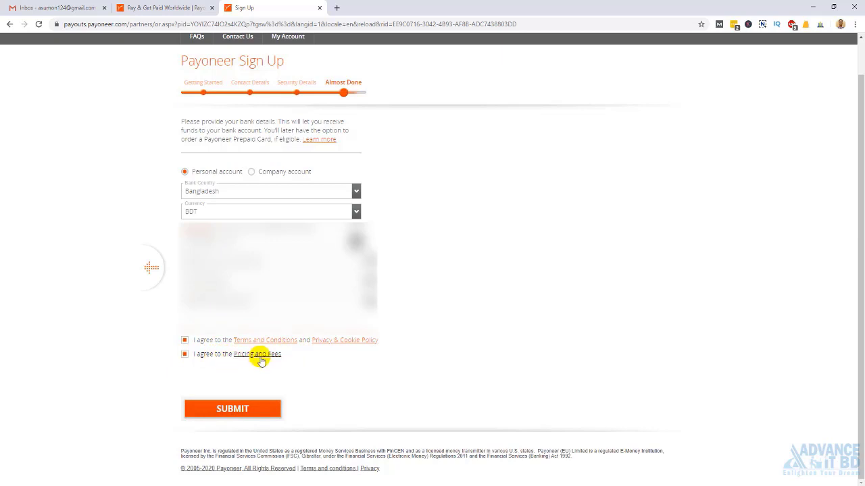
{"action": "left_click", "coordinate": [186, 355]}
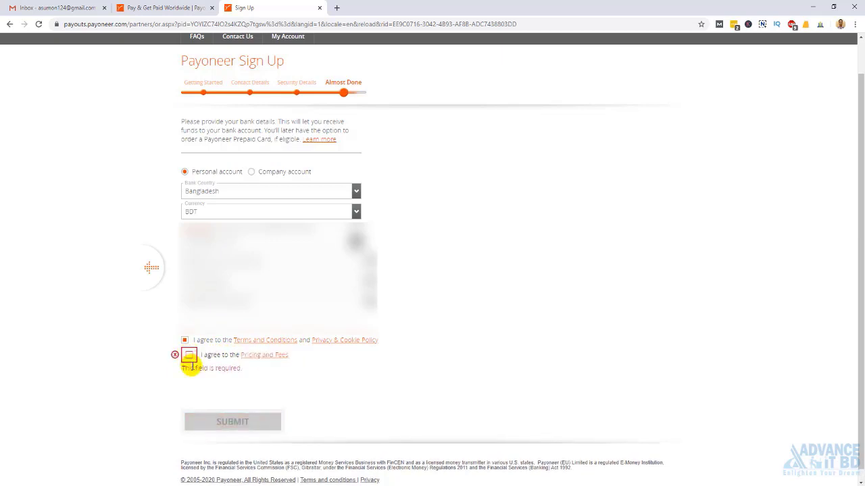
{"action": "left_click", "coordinate": [187, 356]}
{"action": "left_click", "coordinate": [186, 340]}
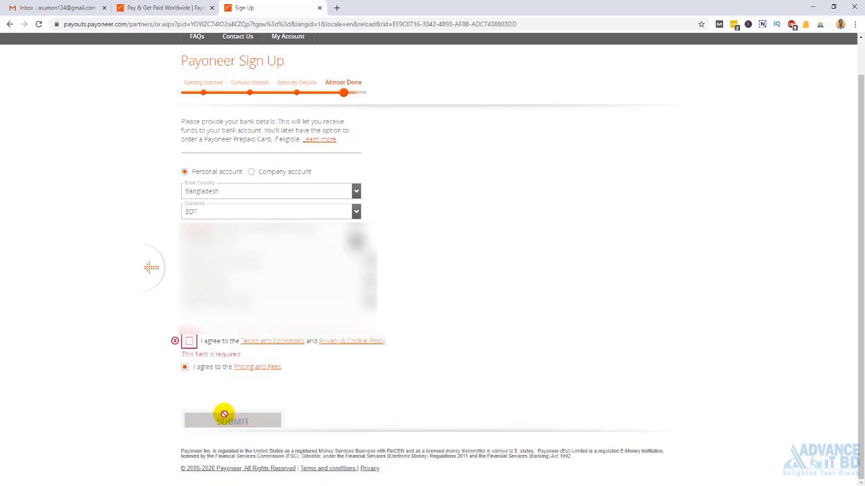
{"action": "left_click", "coordinate": [186, 341]}
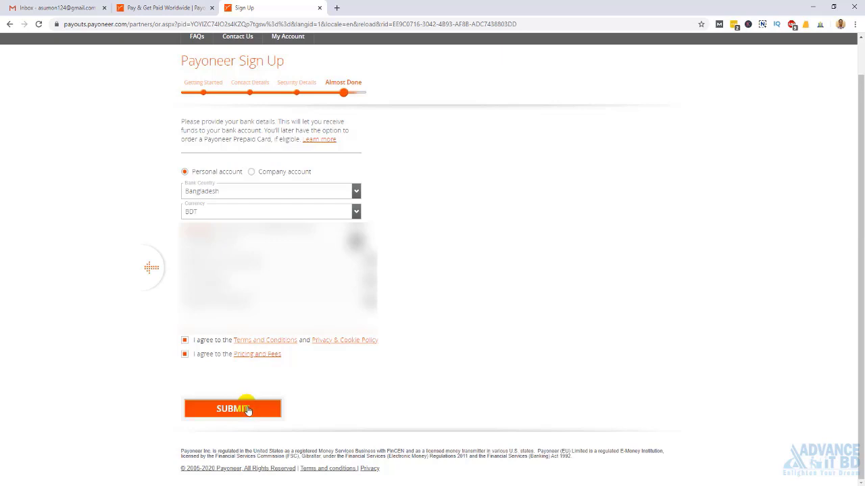
- Check the Gmail inbox for new mail and return to the Payoneer sign-up form
{"action": "left_click", "coordinate": [58, 7]}
{"action": "left_click", "coordinate": [57, 113]}
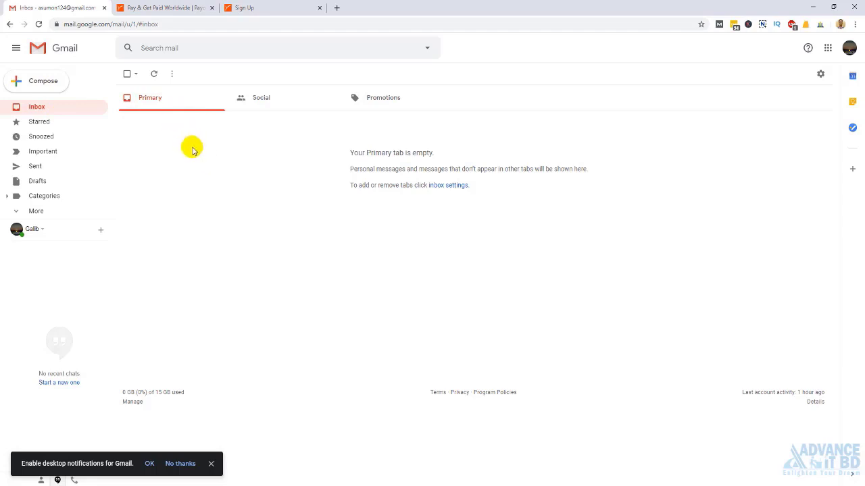
{"action": "left_click", "coordinate": [179, 8]}
{"action": "left_click", "coordinate": [240, 8]}
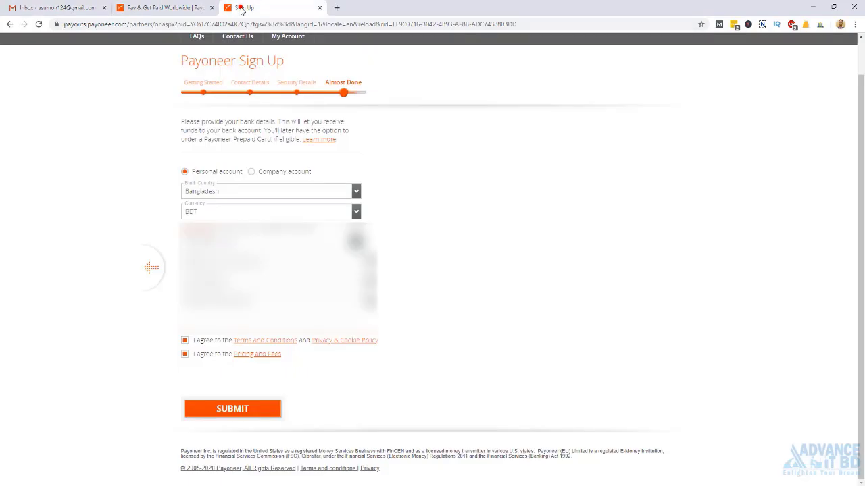
- Close the Payoneer sign-up and home pages and switch to the Opera window showing an existing Payoneer account
{"action": "left_click", "coordinate": [320, 8]}
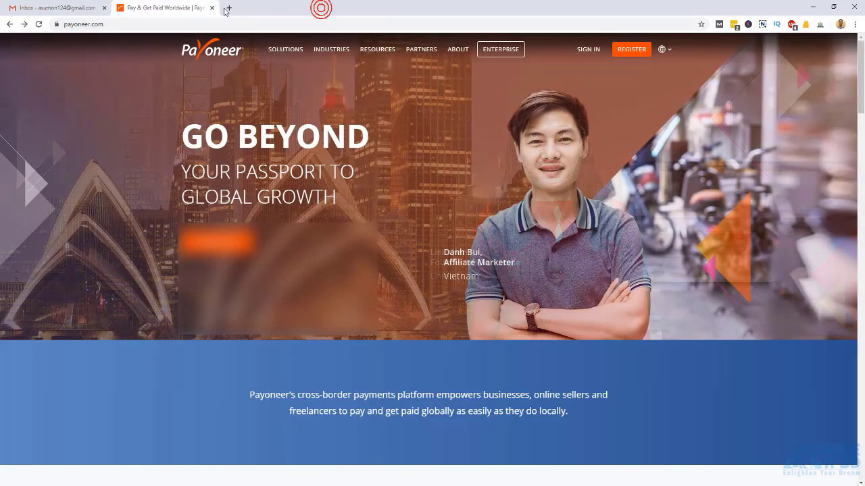
{"action": "left_click", "coordinate": [211, 8]}
{"action": "left_click", "coordinate": [818, 7]}
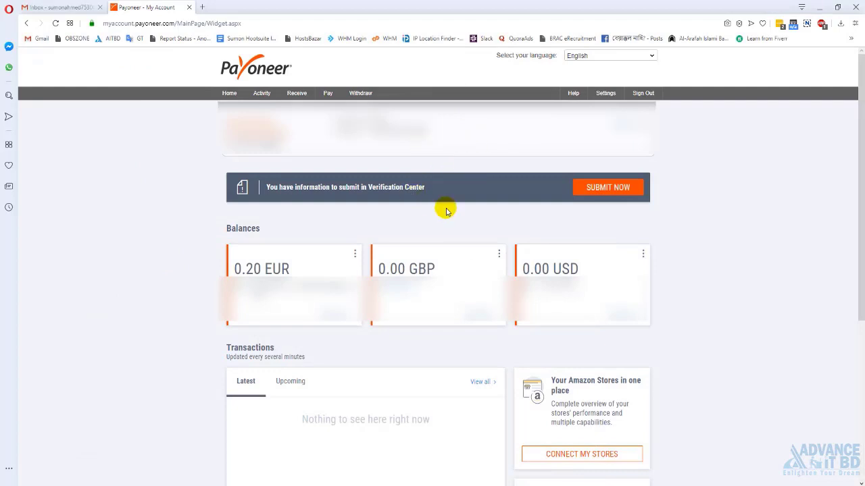
- Look over the account balances and examine the receiving accounts under Global Payment Service
{"action": "scroll", "coordinate": [450, 284], "scroll_direction": "down", "scroll_amount": 1}
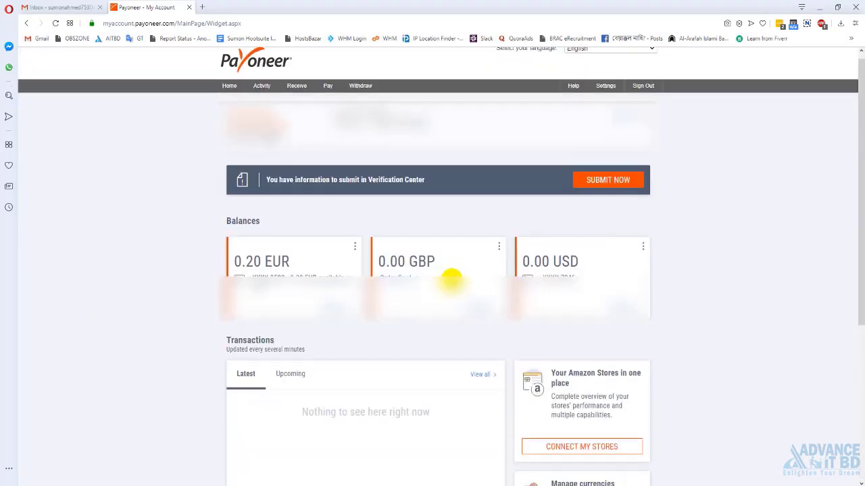
{"action": "scroll", "coordinate": [450, 284], "scroll_direction": "up", "scroll_amount": 1}
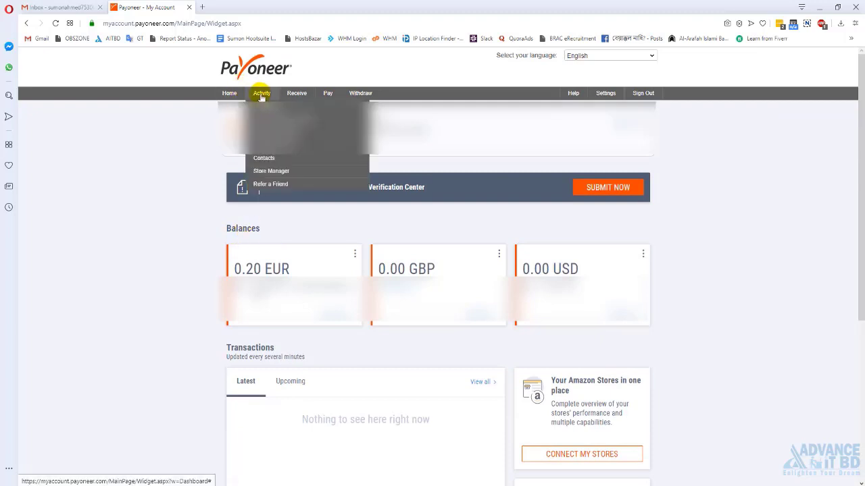
{"action": "mouse_move", "coordinate": [304, 99]}
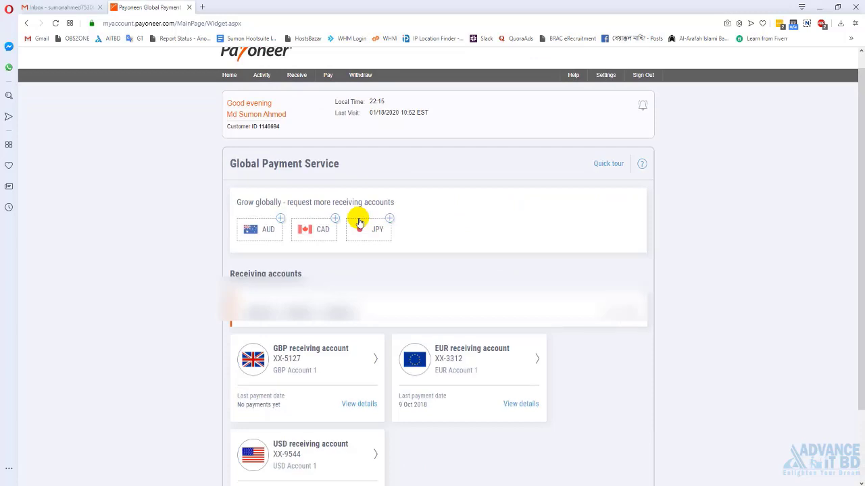
{"action": "scroll", "coordinate": [358, 223], "scroll_direction": "down", "scroll_amount": 2}
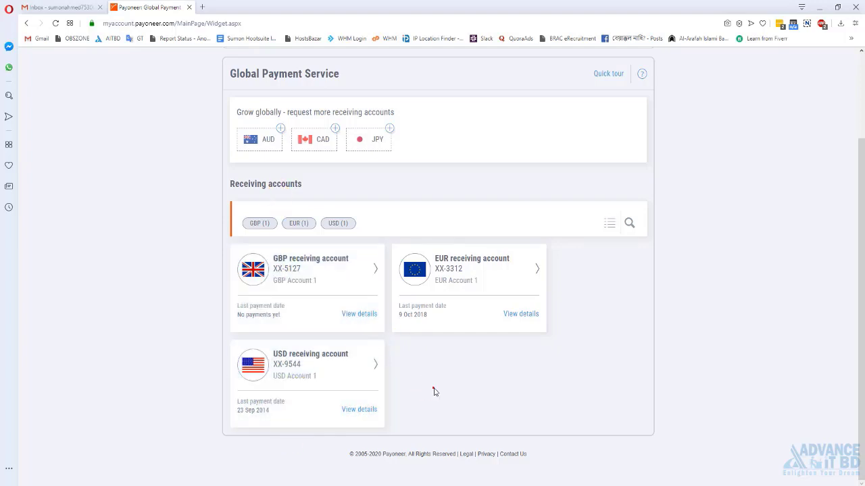
{"action": "scroll", "coordinate": [433, 390], "scroll_direction": "up", "scroll_amount": 2}
- Open the Bank Accounts settings and view the recipient accounts and the account holder's own accounts
{"action": "mouse_move", "coordinate": [608, 97]}
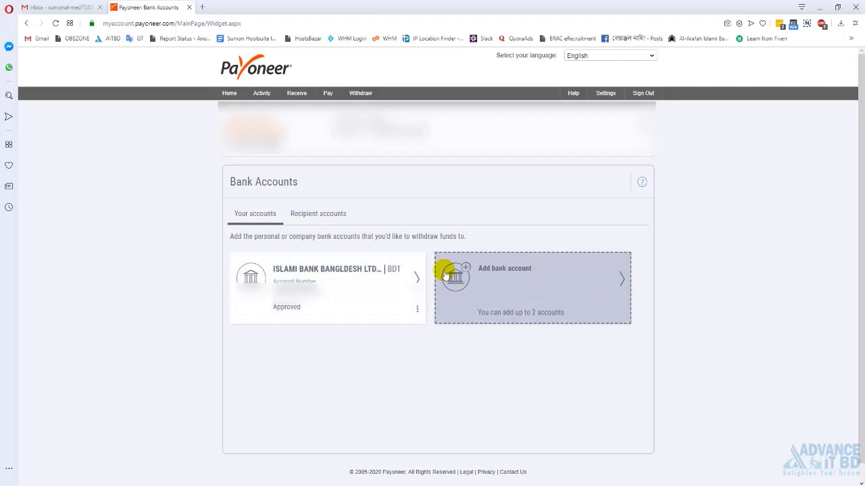
{"action": "left_click", "coordinate": [316, 212]}
{"action": "left_click", "coordinate": [256, 216]}
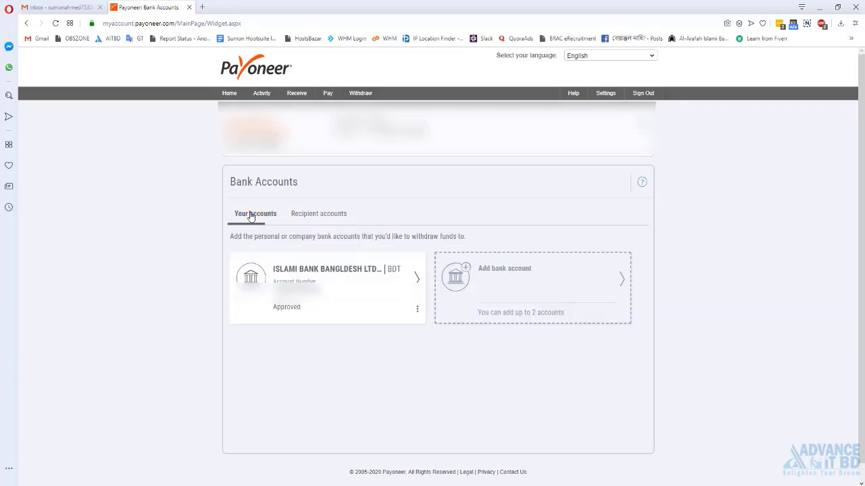
- Start adding a Personal bank account for Bangladesh in EUR and choose AB BANK LTD as the bank
{"action": "left_click", "coordinate": [621, 281]}
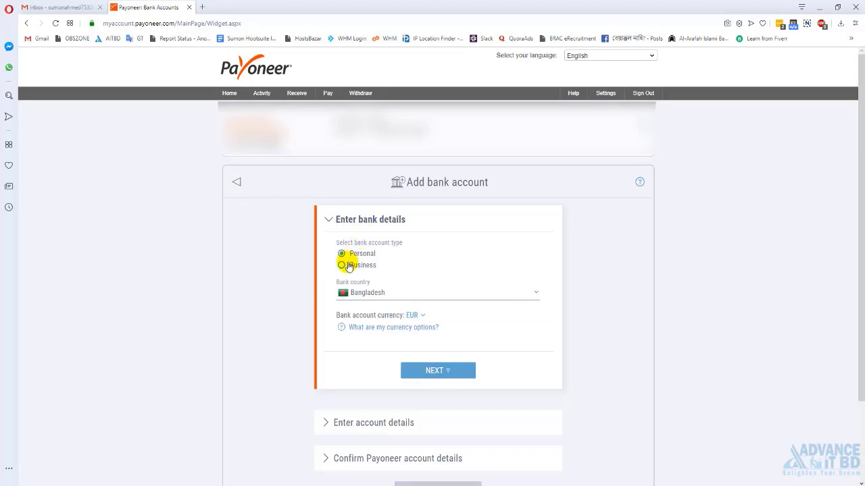
{"action": "left_click", "coordinate": [428, 379]}
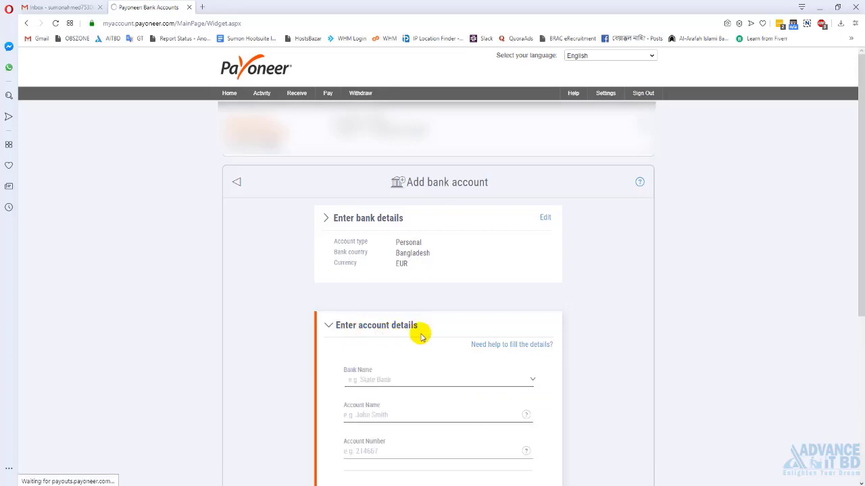
{"action": "scroll", "coordinate": [419, 335], "scroll_direction": "down", "scroll_amount": 2}
{"action": "left_click", "coordinate": [370, 244]}
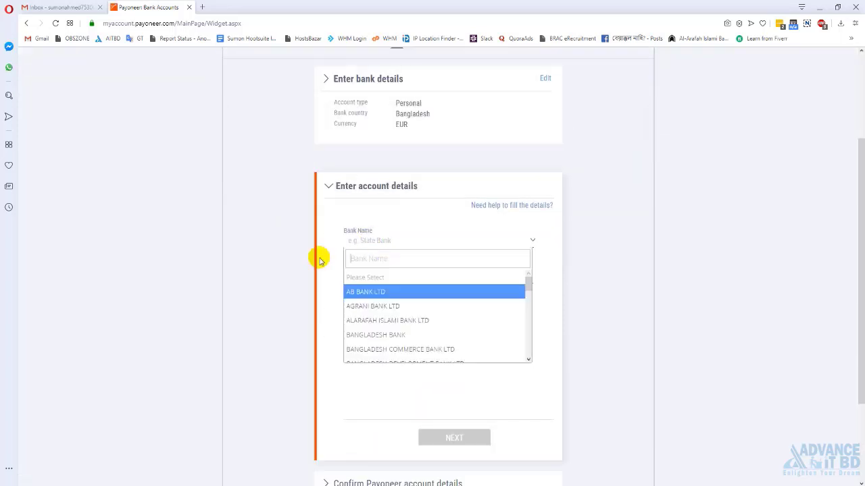
{"action": "left_click", "coordinate": [418, 290]}
- Go through the account name and number fields without entries, confirm the bank account details, and review the rest of the form
{"action": "left_click", "coordinate": [378, 277]}
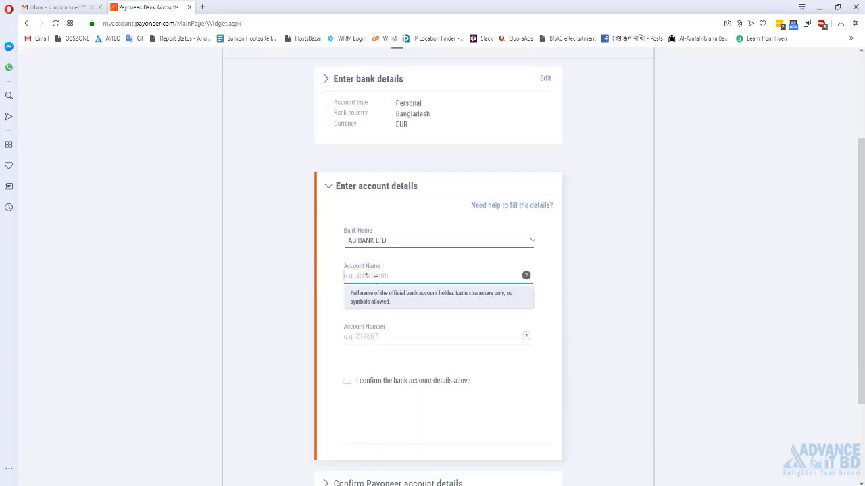
{"action": "left_click", "coordinate": [382, 338]}
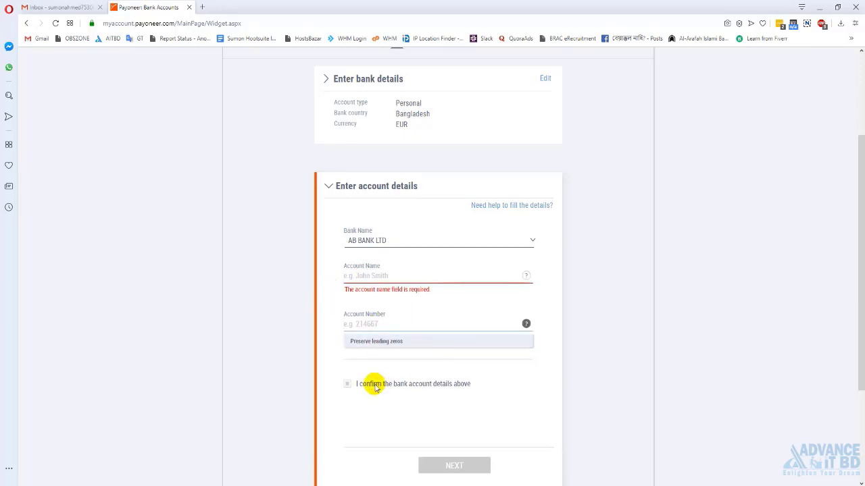
{"action": "left_click", "coordinate": [347, 378]}
{"action": "scroll", "coordinate": [481, 394], "scroll_direction": "down", "scroll_amount": 1}
{"action": "scroll", "coordinate": [481, 393], "scroll_direction": "down", "scroll_amount": 3}
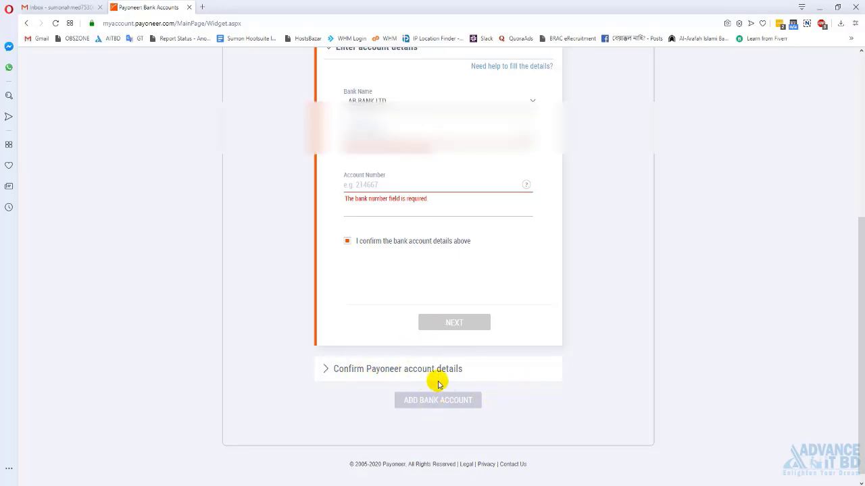
{"action": "scroll", "coordinate": [373, 310], "scroll_direction": "down", "scroll_amount": 1}
{"action": "scroll", "coordinate": [373, 311], "scroll_direction": "up", "scroll_amount": 5}
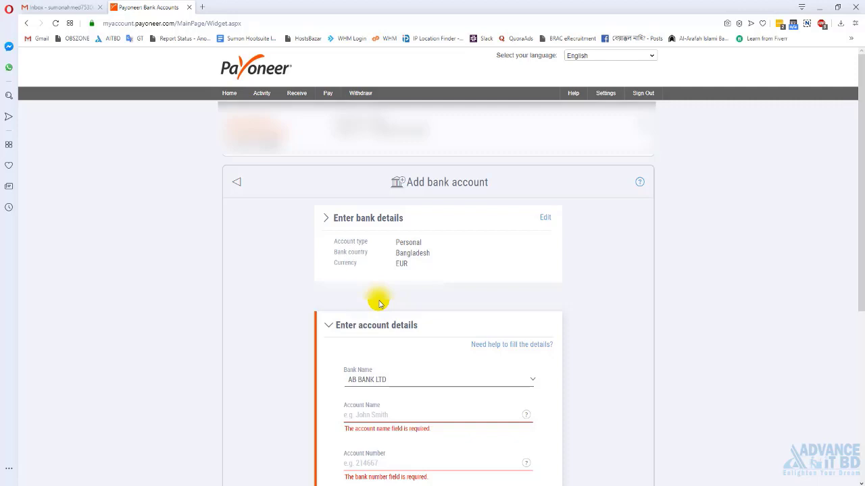
- Leave the bank account form, open the Withdraw page, and choose the EUR balance to examine its withdrawal details
{"action": "left_click", "coordinate": [238, 183]}
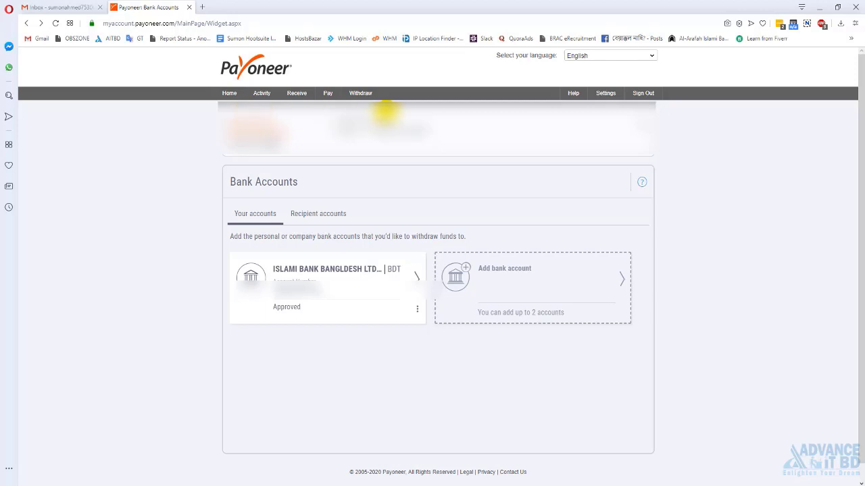
{"action": "left_click", "coordinate": [358, 94]}
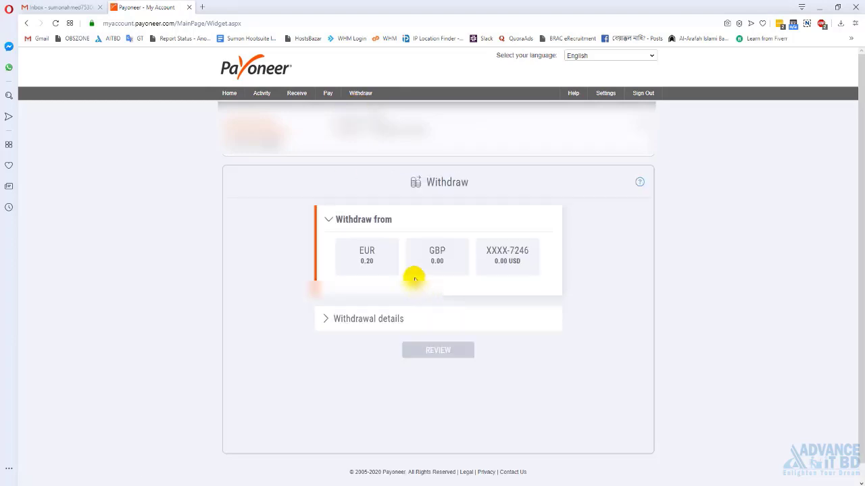
{"action": "left_click", "coordinate": [376, 266]}
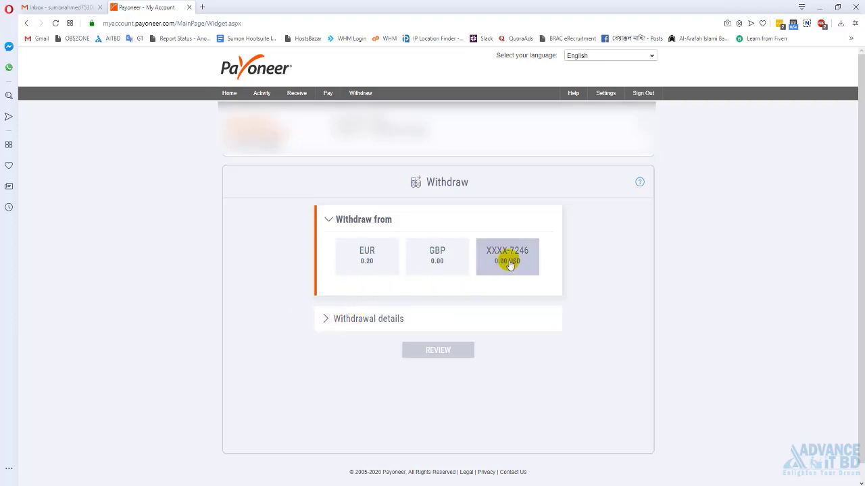
{"action": "left_click", "coordinate": [379, 258]}
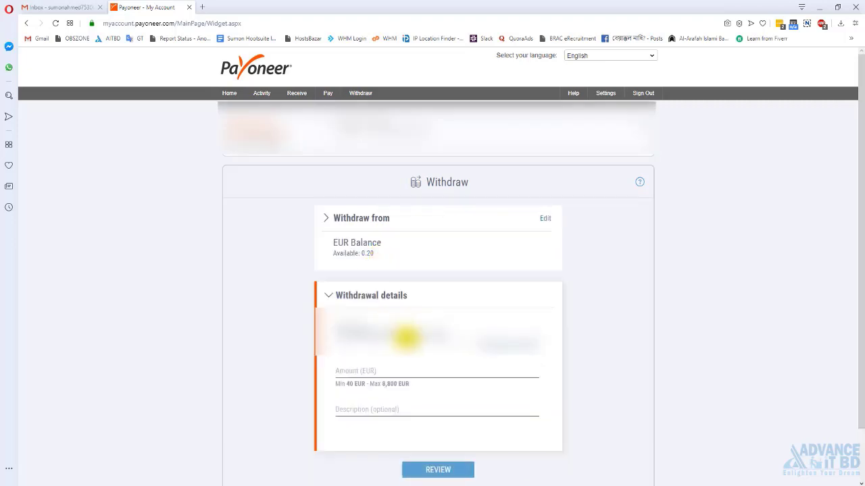
{"action": "scroll", "coordinate": [419, 342], "scroll_direction": "down", "scroll_amount": 1}
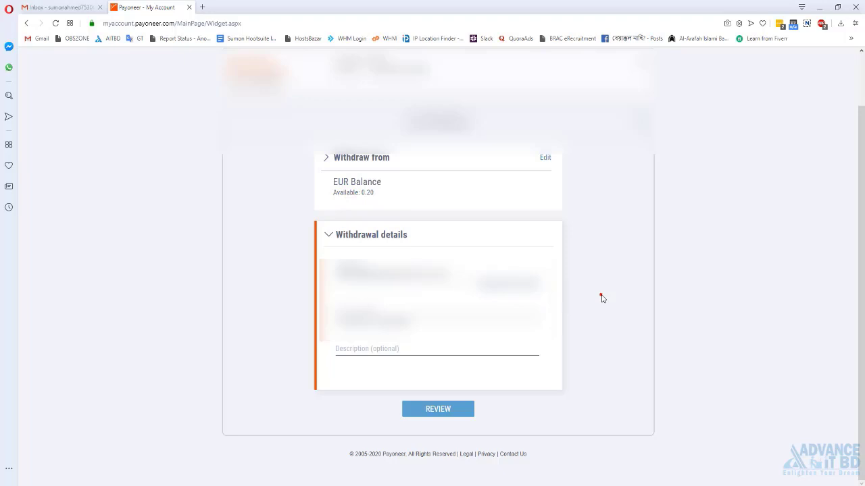
{"action": "scroll", "coordinate": [600, 295], "scroll_direction": "up", "scroll_amount": 1}
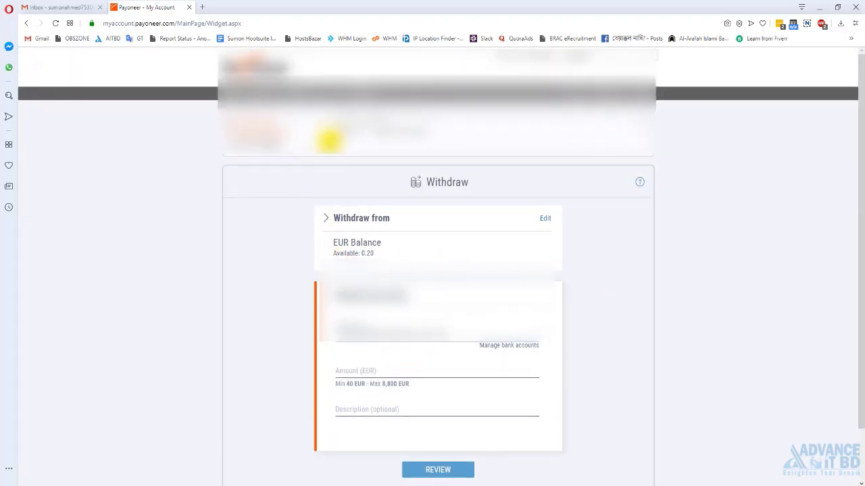
{"action": "mouse_move", "coordinate": [607, 96]}
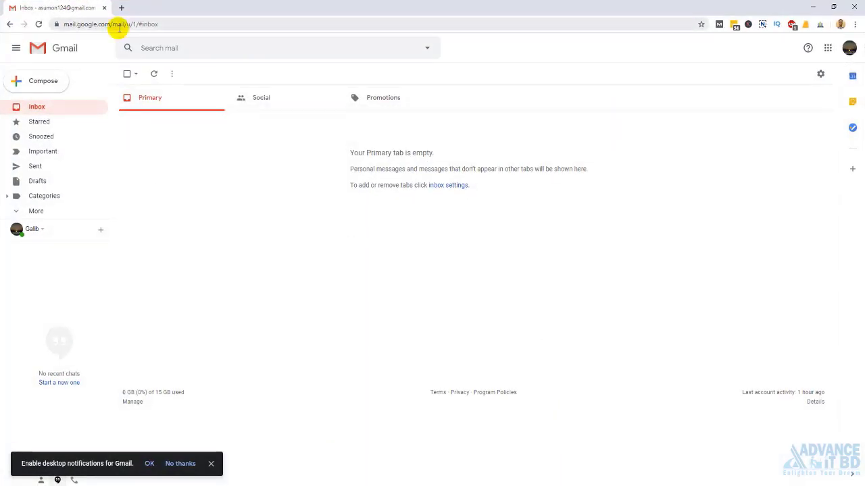
- Reopen the closed Payoneer website tab in the Chrome window with Gmail, and return to the Payoneer account in Opera
{"action": "right_click", "coordinate": [149, 12]}
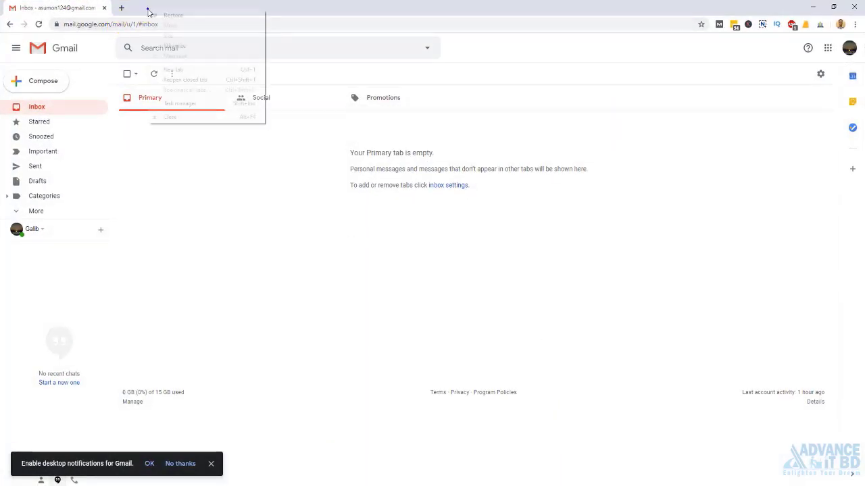
{"action": "left_click", "coordinate": [167, 80]}
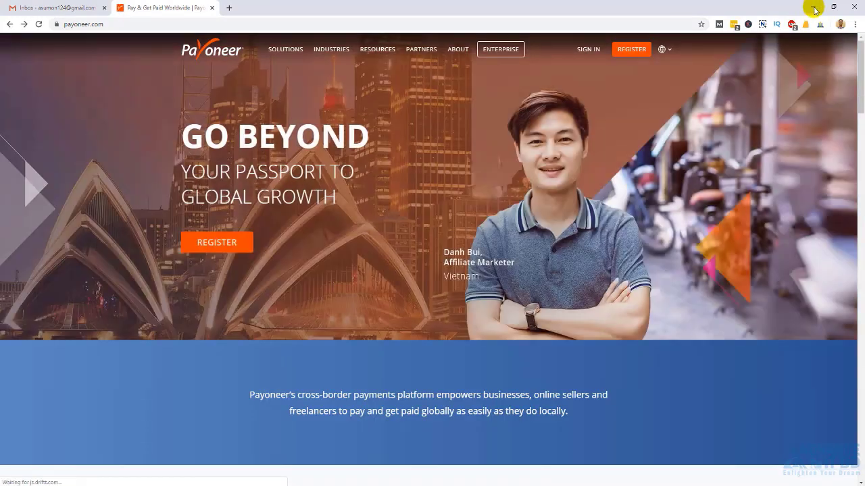
{"action": "left_click", "coordinate": [806, 8]}
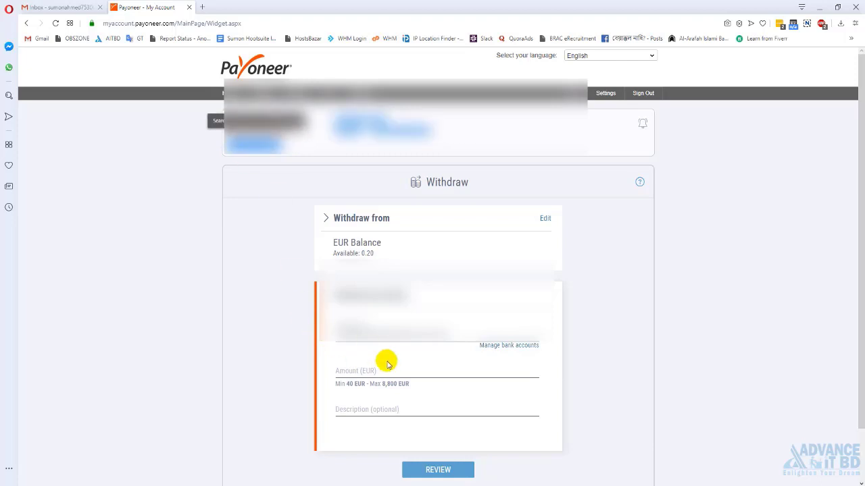
- Open the account home page, look over the balances, transactions and offer cards, and minimize the Word document containing the Payoneer share link
{"action": "left_click", "coordinate": [275, 356]}
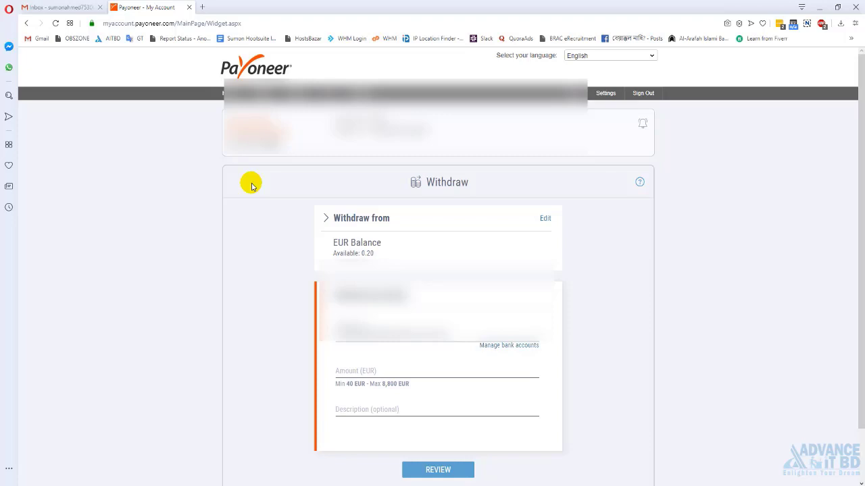
{"action": "left_click", "coordinate": [228, 89]}
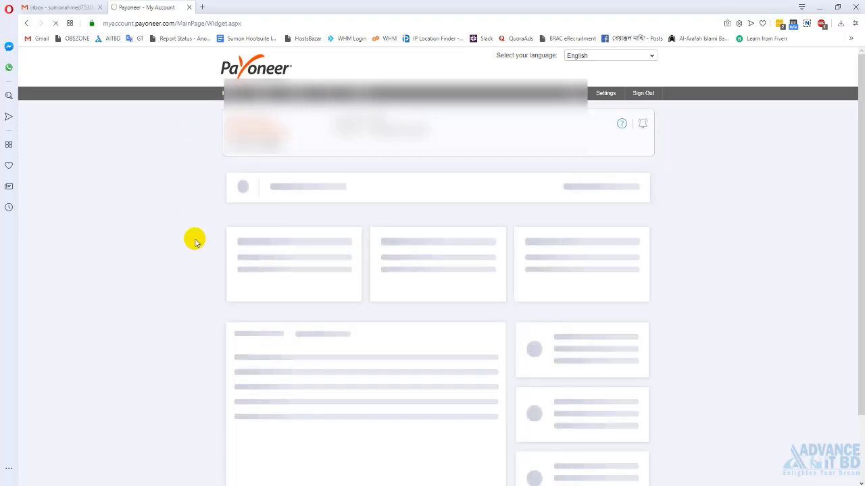
{"action": "scroll", "coordinate": [206, 251], "scroll_direction": "down", "scroll_amount": 1}
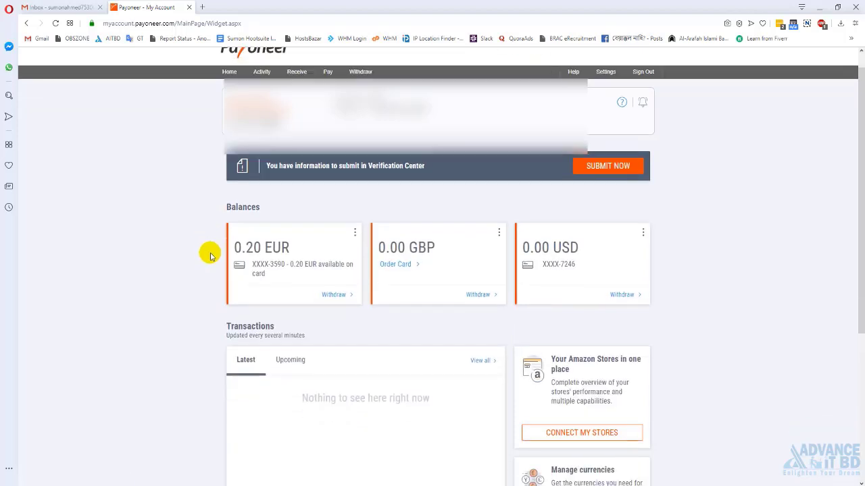
{"action": "scroll", "coordinate": [211, 256], "scroll_direction": "down", "scroll_amount": 4}
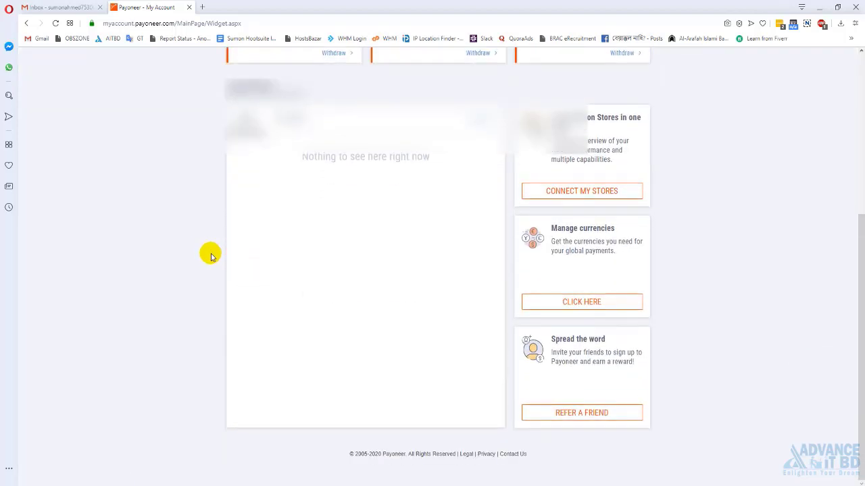
{"action": "scroll", "coordinate": [210, 255], "scroll_direction": "up", "scroll_amount": 4}
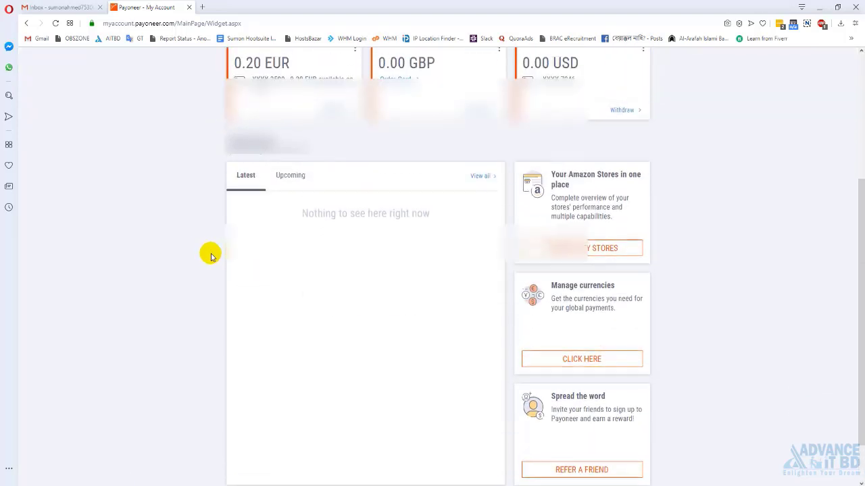
{"action": "scroll", "coordinate": [206, 261], "scroll_direction": "down", "scroll_amount": 3}
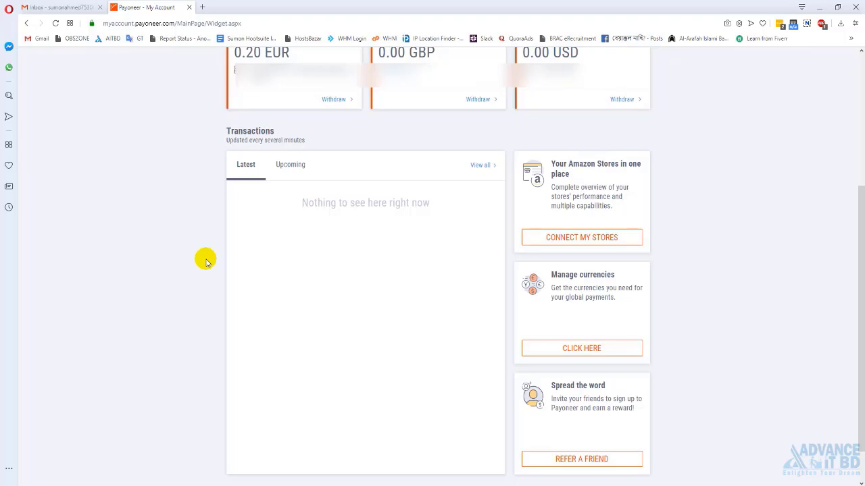
{"action": "scroll", "coordinate": [206, 262], "scroll_direction": "up", "scroll_amount": 3}
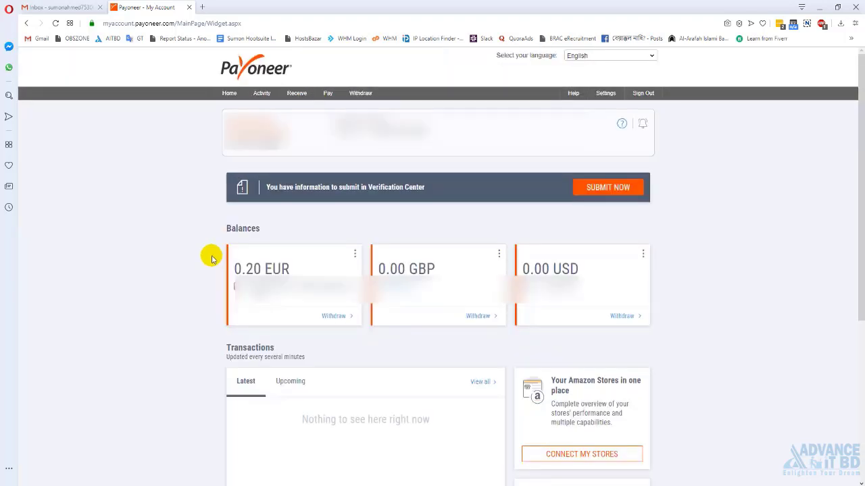
{"action": "scroll", "coordinate": [211, 259], "scroll_direction": "down", "scroll_amount": 4}
{"action": "scroll", "coordinate": [211, 259], "scroll_direction": "up", "scroll_amount": 4}
{"action": "scroll", "coordinate": [211, 258], "scroll_direction": "down", "scroll_amount": 4}
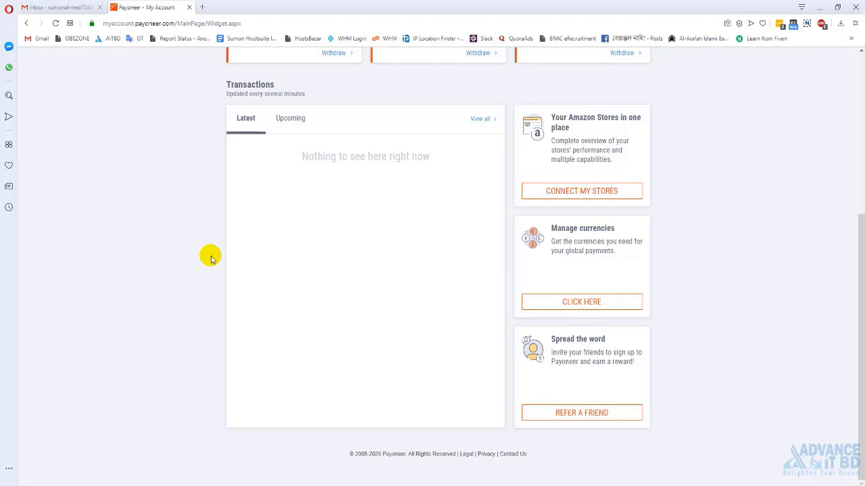
{"action": "scroll", "coordinate": [211, 259], "scroll_direction": "up", "scroll_amount": 3}
{"action": "scroll", "coordinate": [211, 264], "scroll_direction": "down", "scroll_amount": 3}
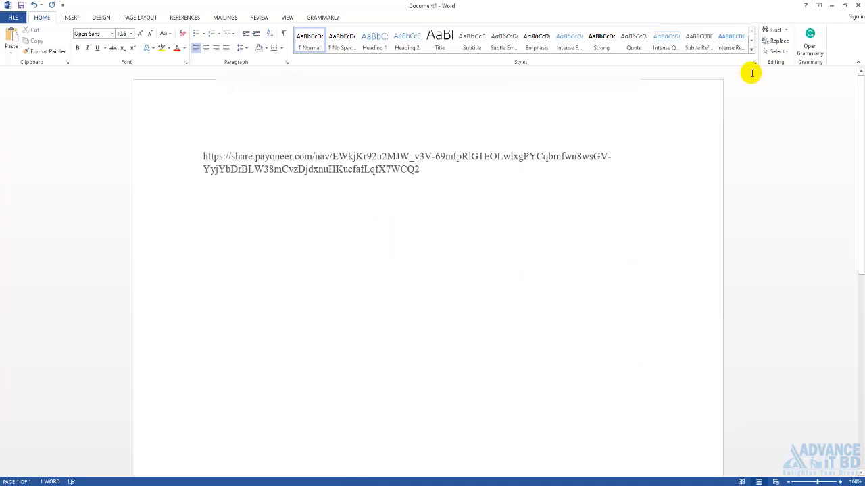
{"action": "left_click", "coordinate": [830, 6]}
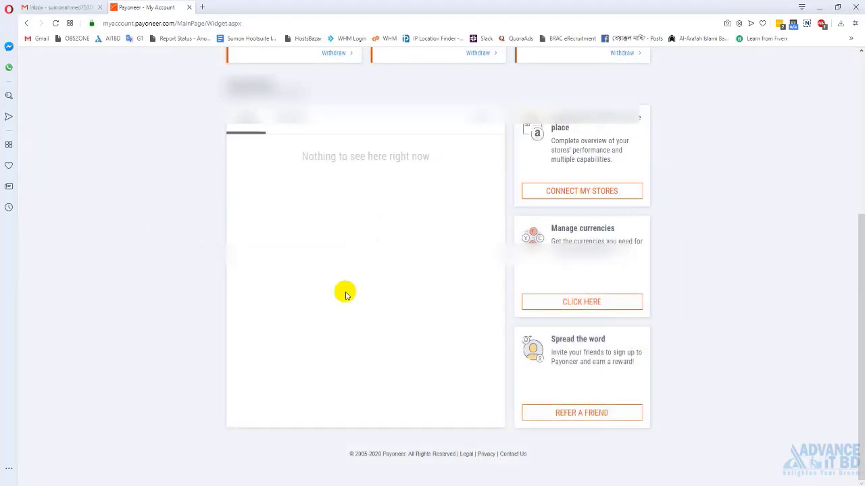